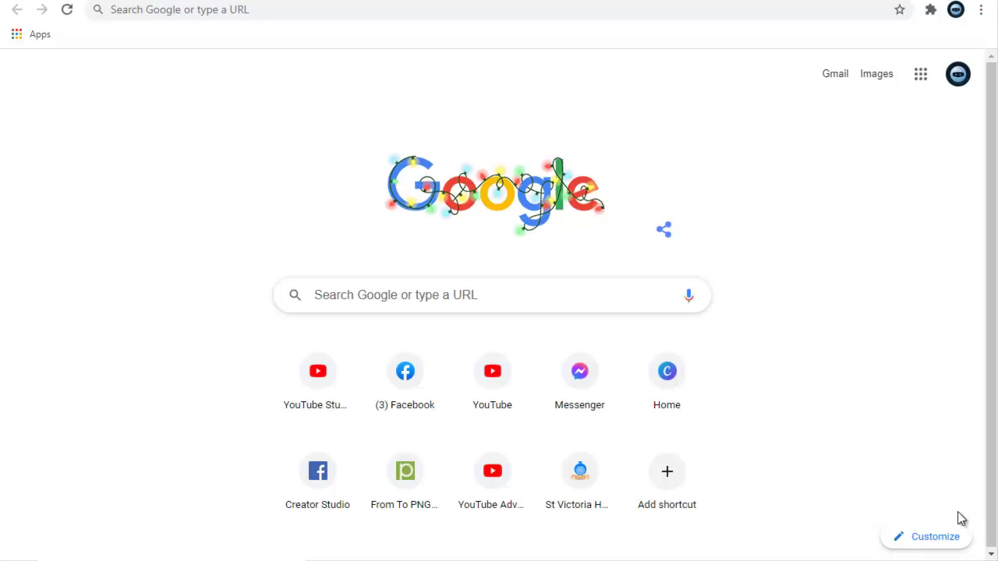
- Glance at Facebook from the shortcuts, then load google.com in a new tab
left_click(410, 360)
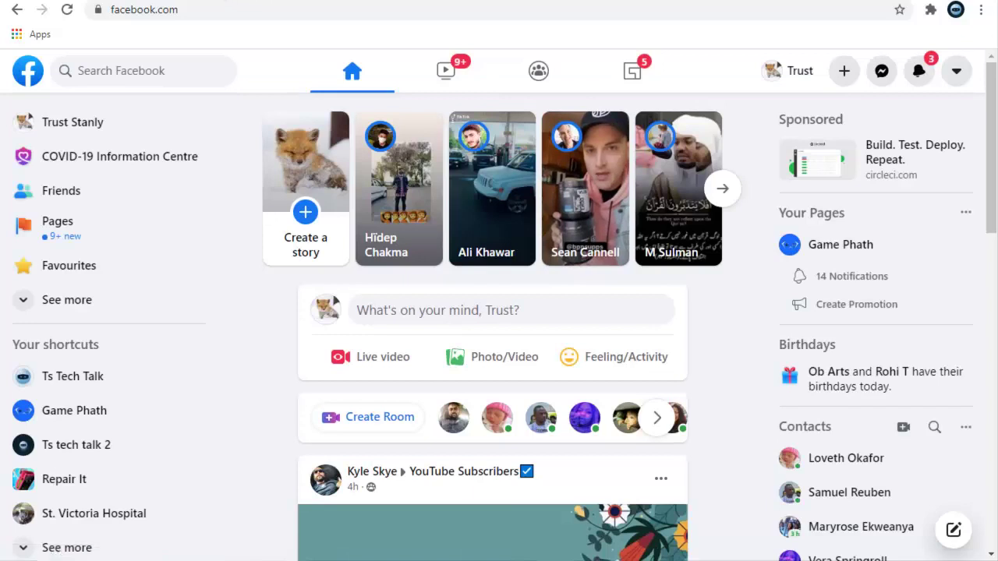
key("ctrl+t")
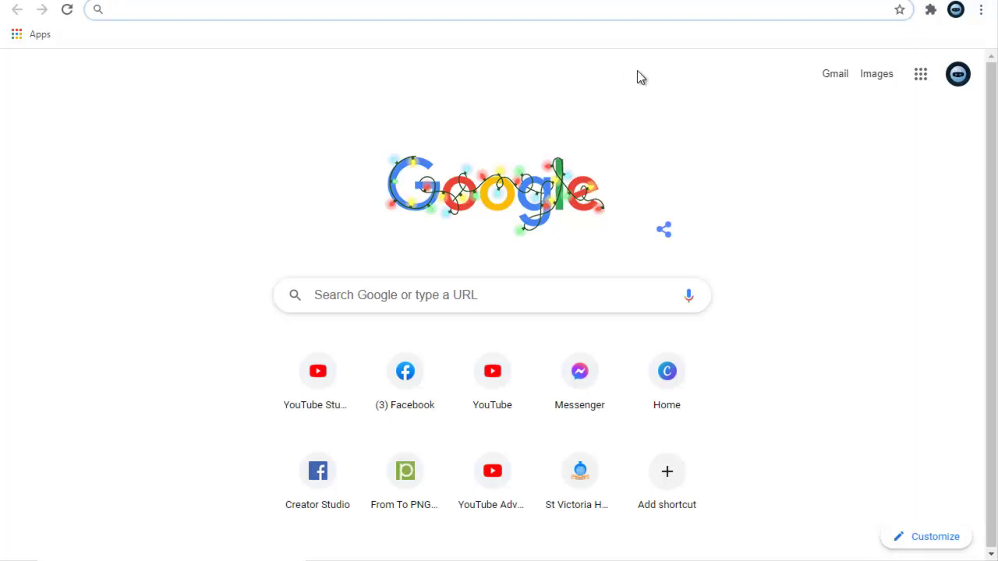
type("g")
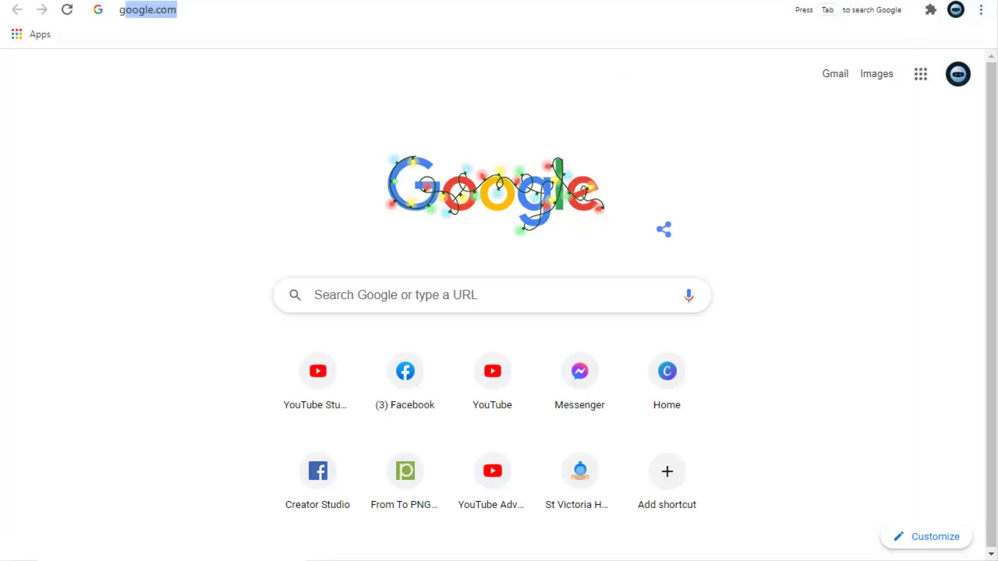
type("oog")
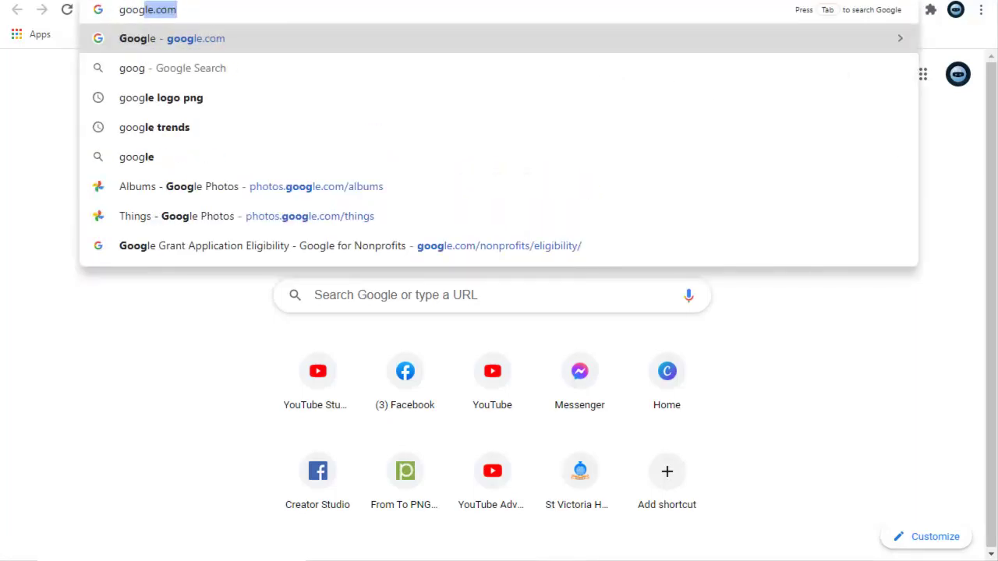
type("le.com")
key("Return")
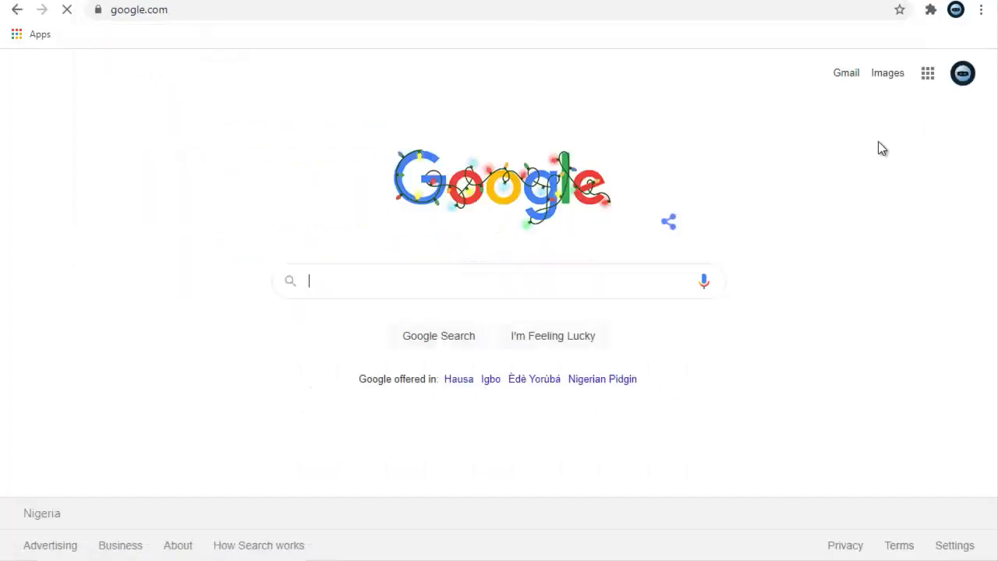
- Open Google Photos from the Google apps grid
left_click(927, 74)
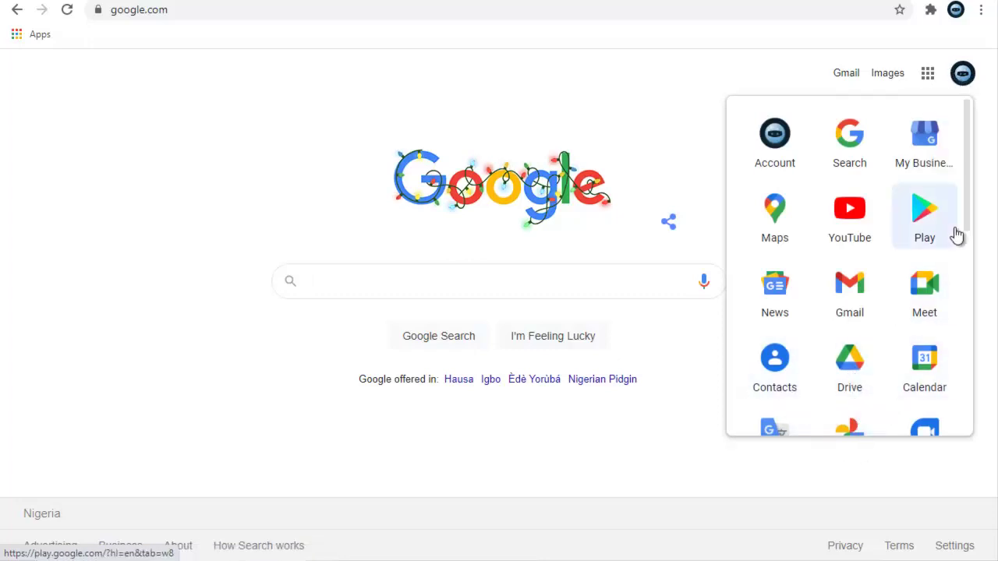
left_click_drag(969, 184, 971, 216)
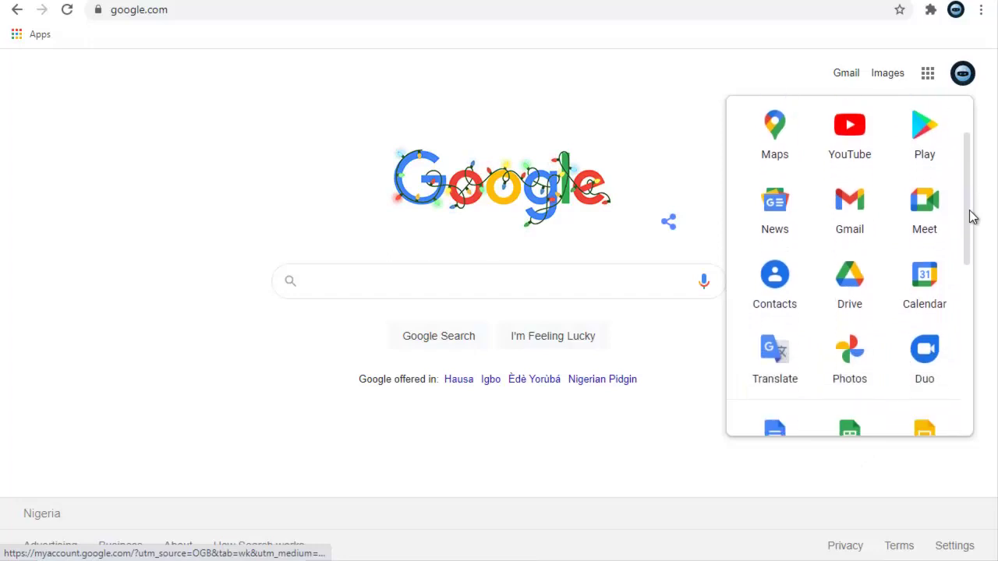
left_click(848, 356)
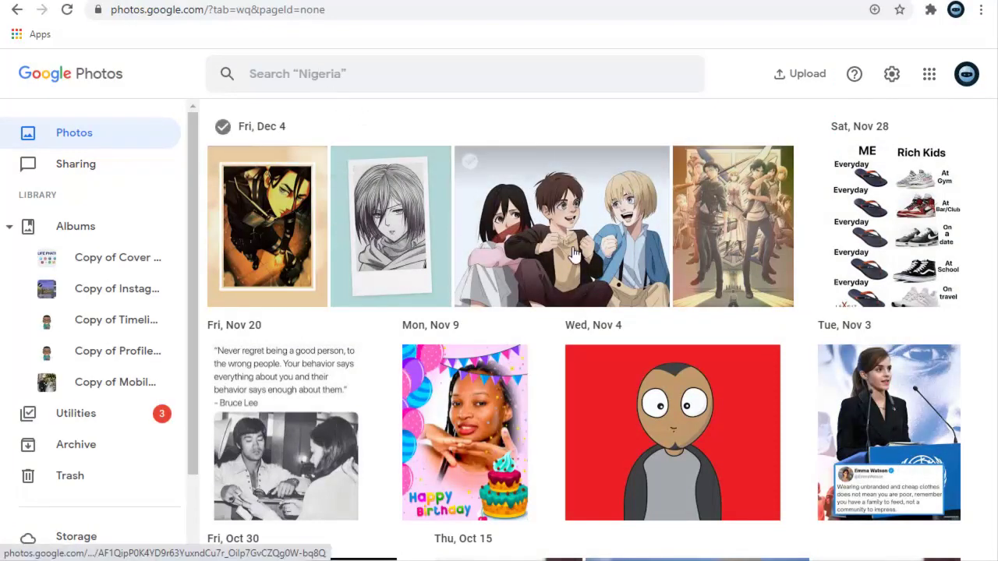
mouse_move(561, 226)
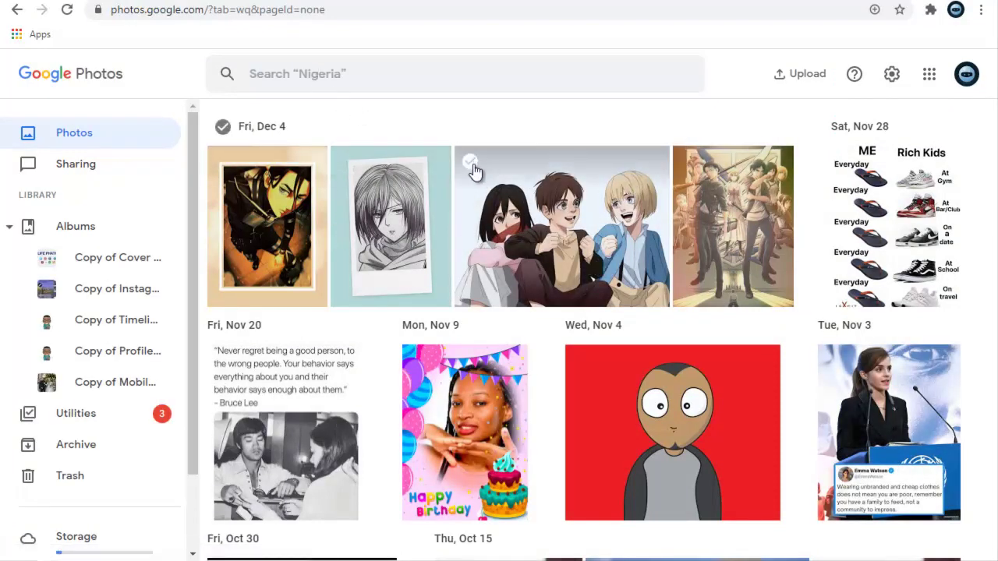
- Select the four Dec 4 photos plus the Nov 28 photo and trash them
left_click(471, 165)
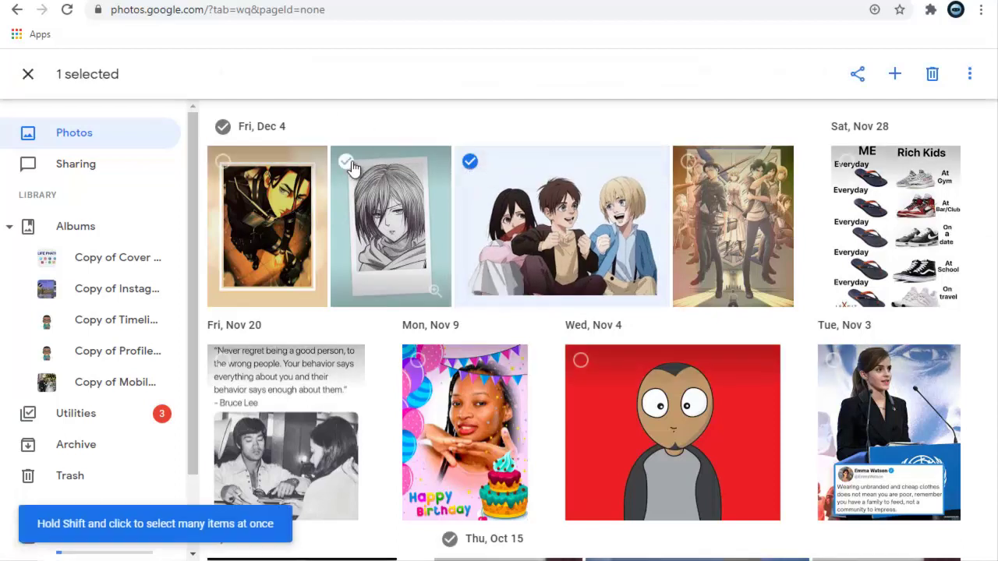
left_click(345, 161)
left_click(224, 162)
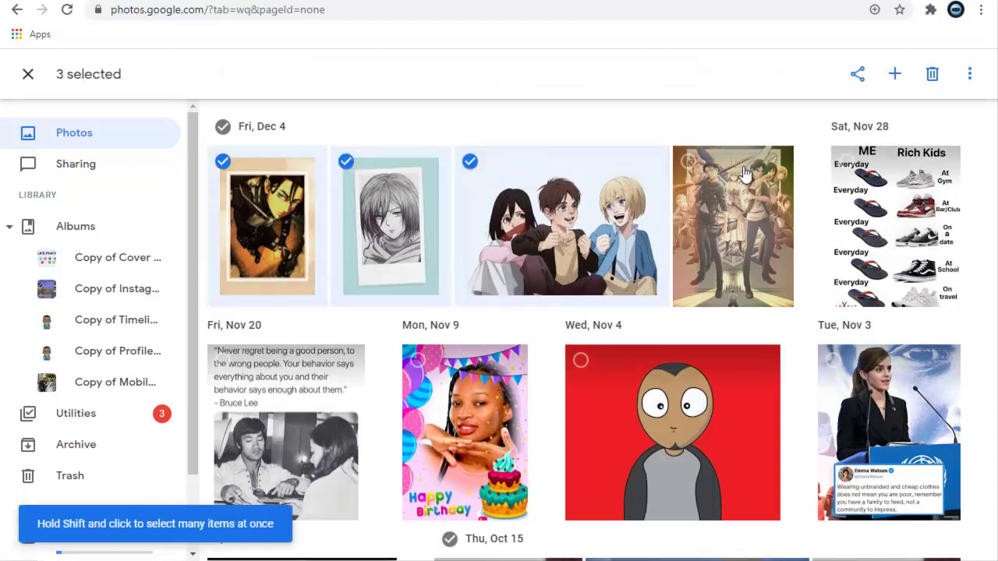
left_click(686, 161)
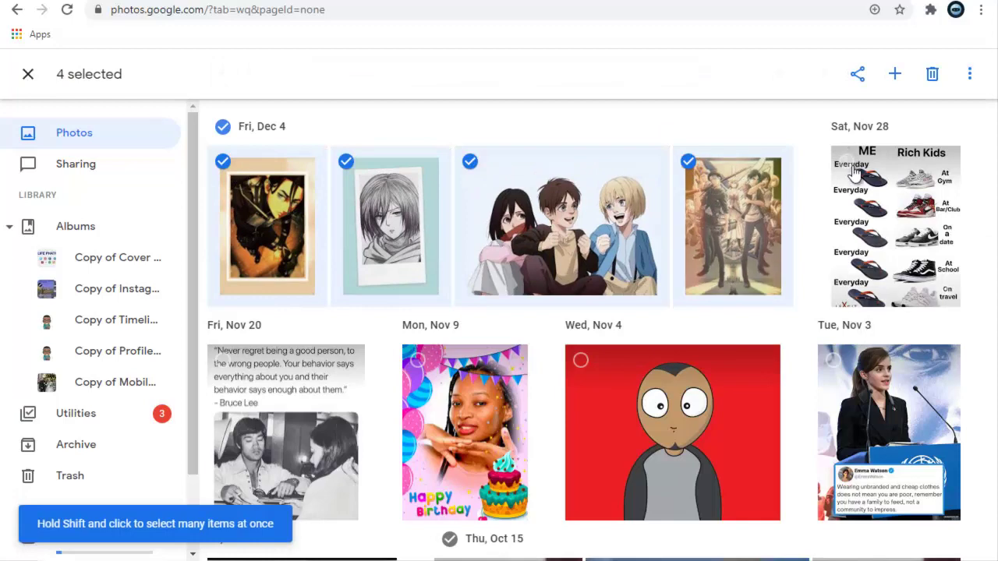
left_click(847, 163)
left_click(934, 78)
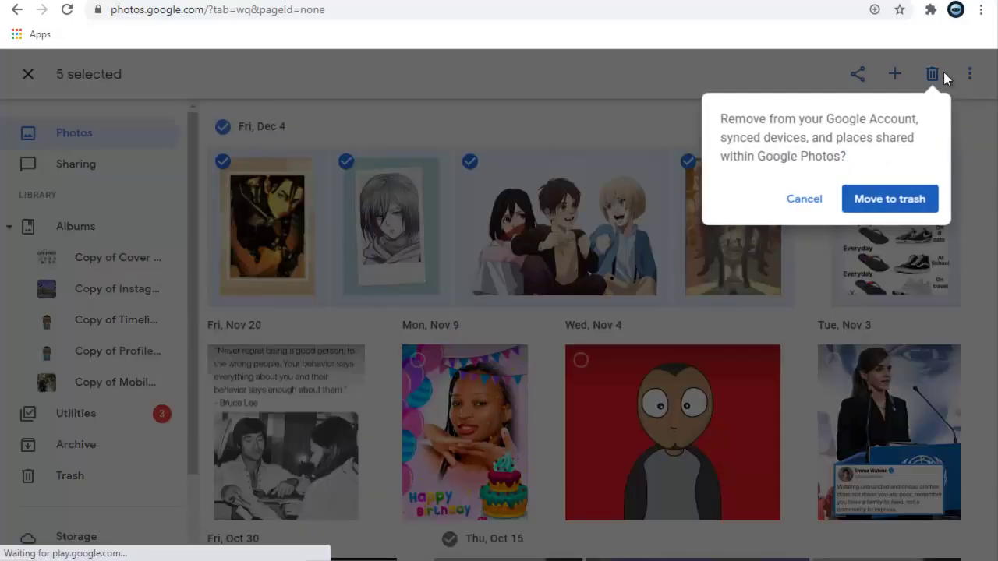
left_click(897, 205)
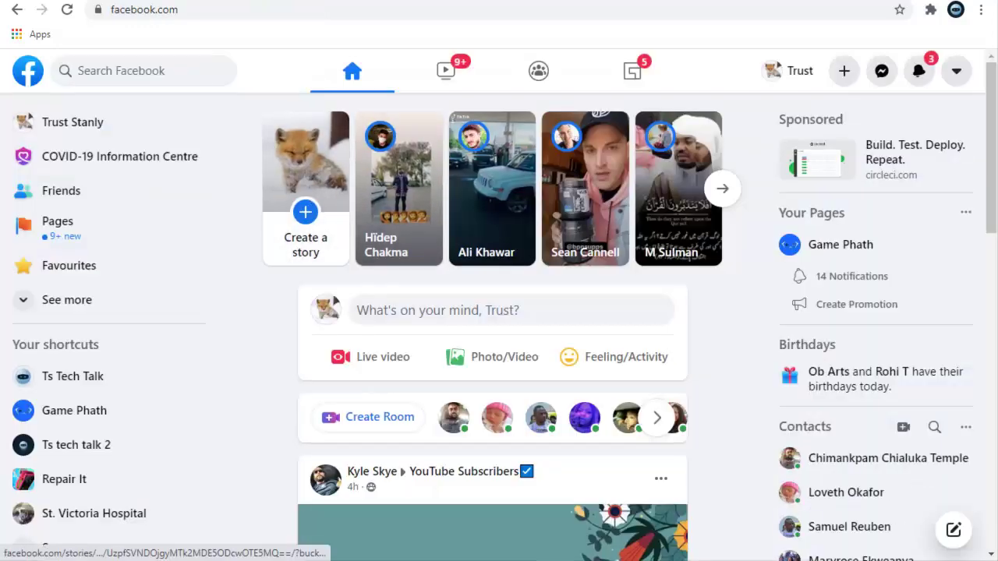
- Go to Settings & privacy > Settings and show the Your Facebook information section
left_click(954, 74)
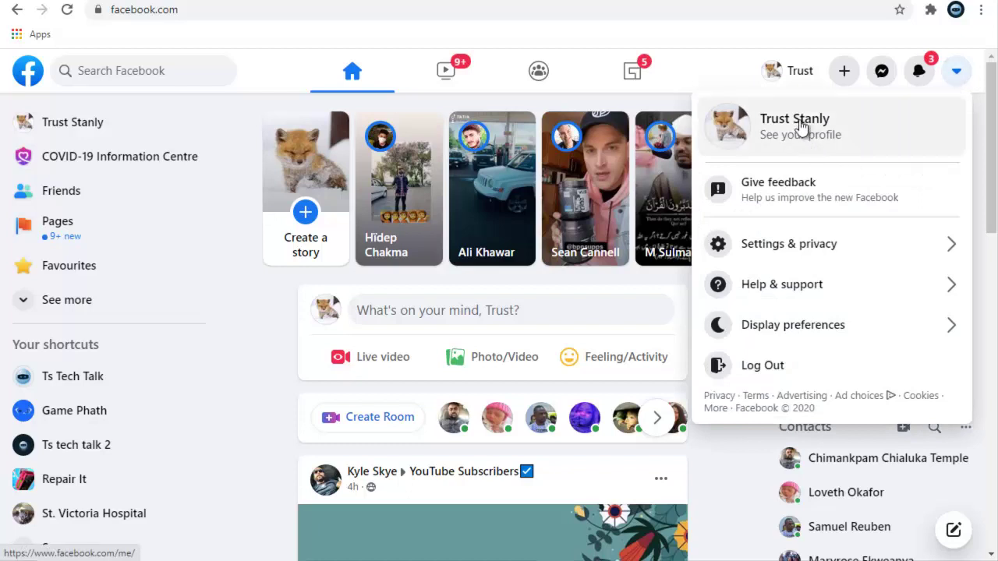
left_click(794, 247)
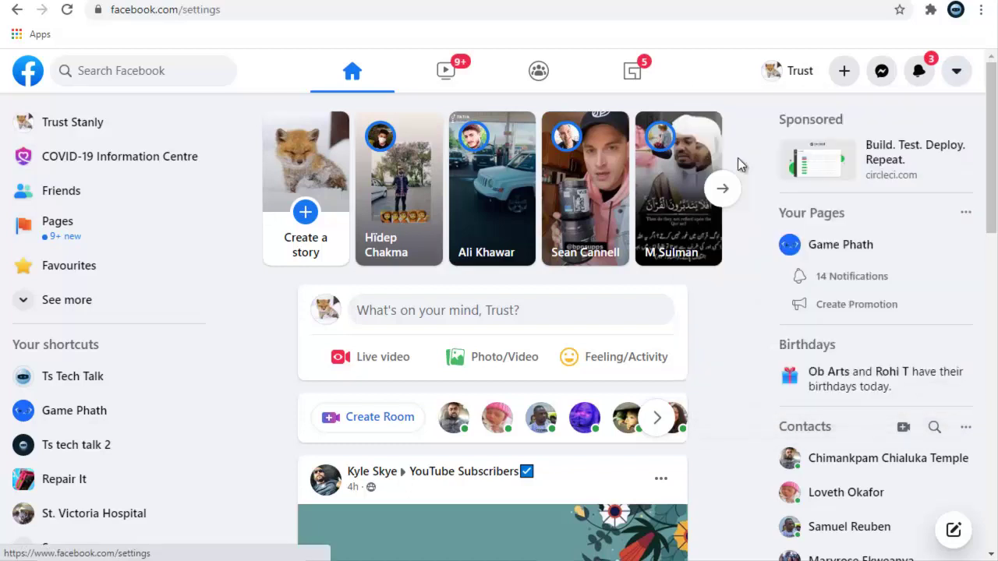
left_click(740, 161)
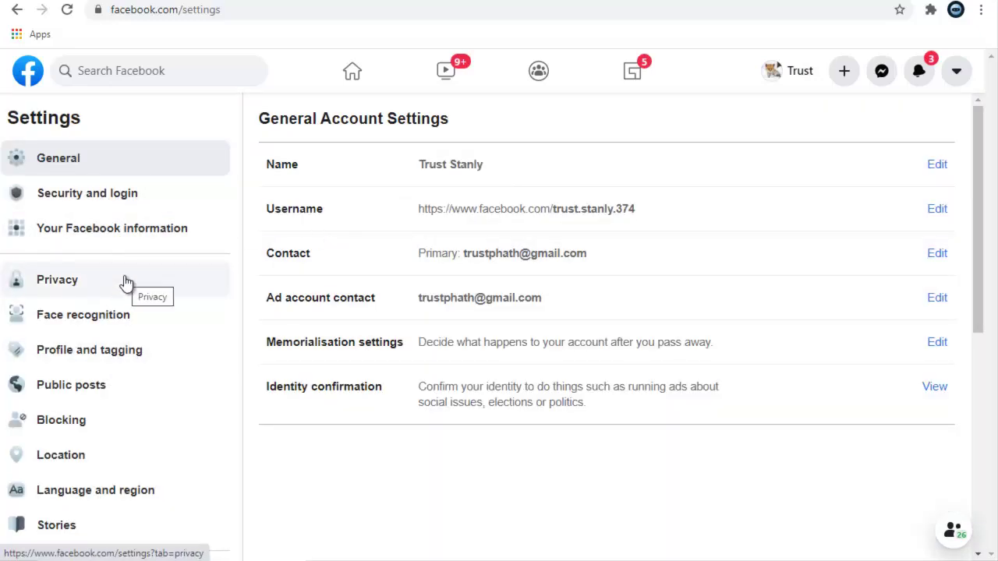
left_click(163, 232)
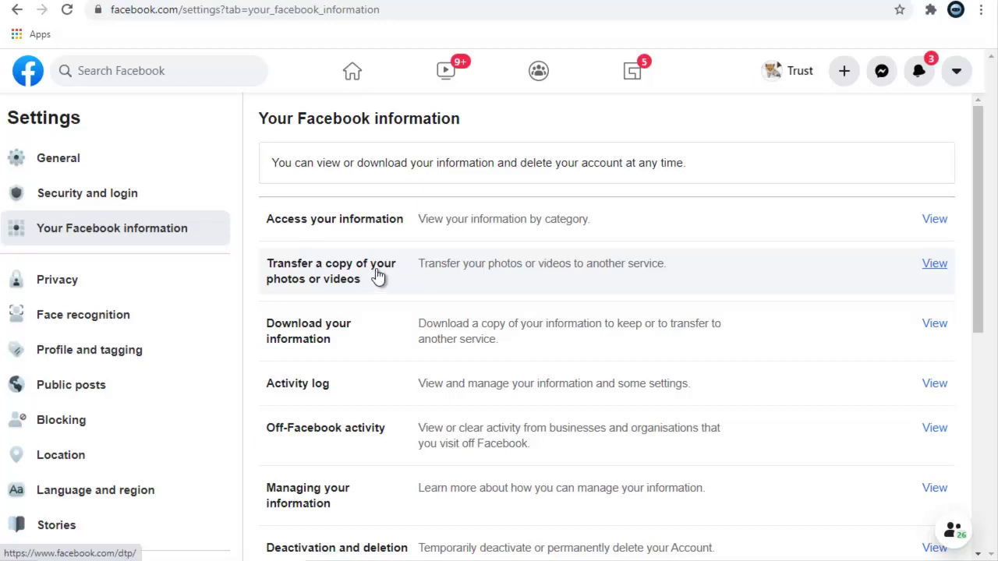
- Open 'Transfer a copy of your photos or videos', confirming with the account password
left_click(499, 268)
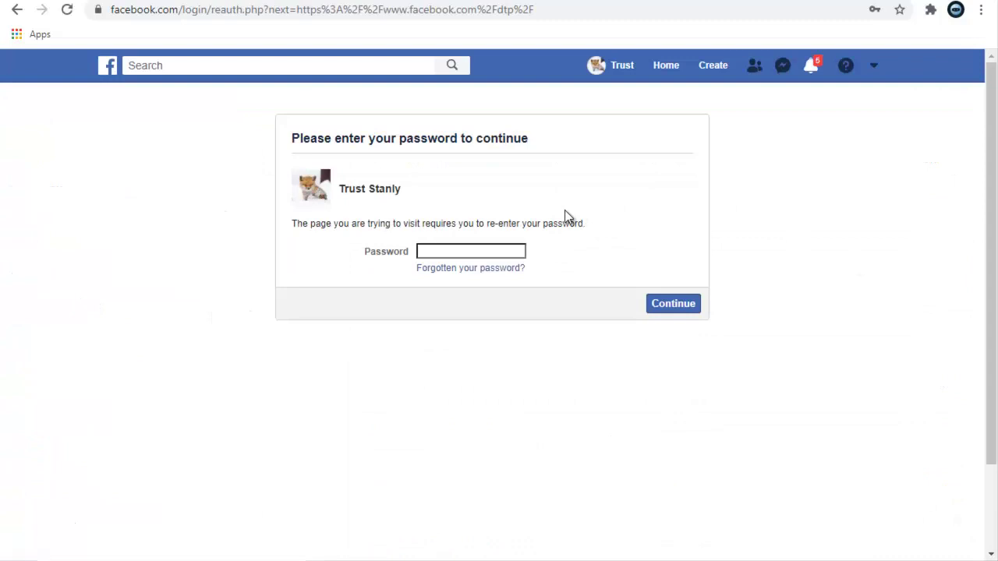
type("a")
type("aaaaaaaaaa")
type("aaa")
left_click(668, 308)
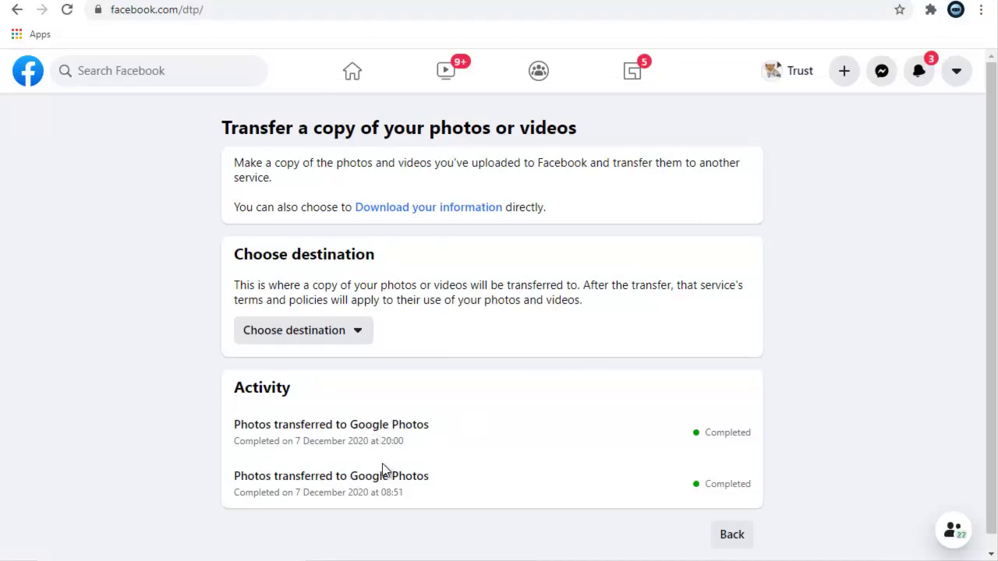
- Choose Google Photos as the destination for Photos and proceed with Next
left_click(319, 334)
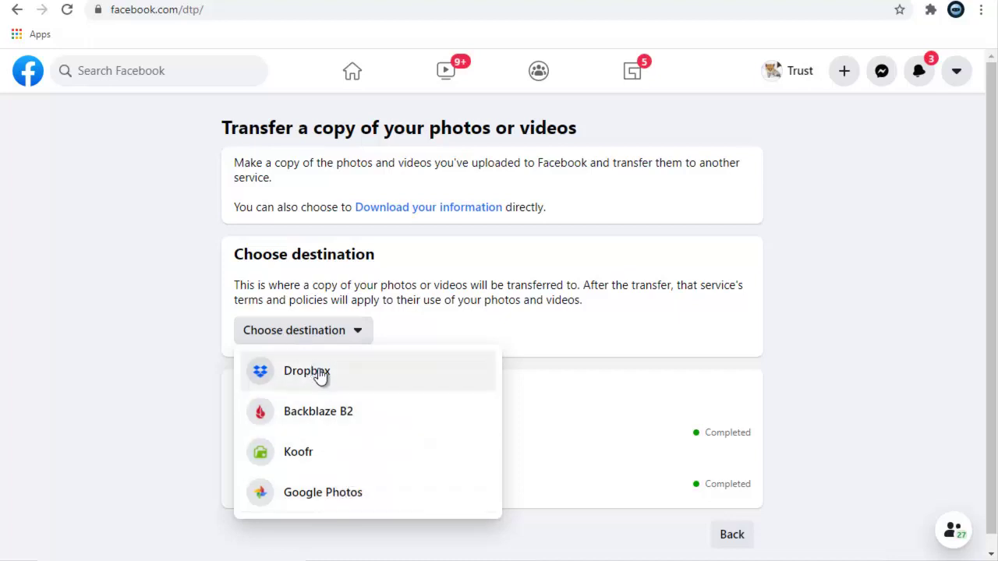
left_click(304, 493)
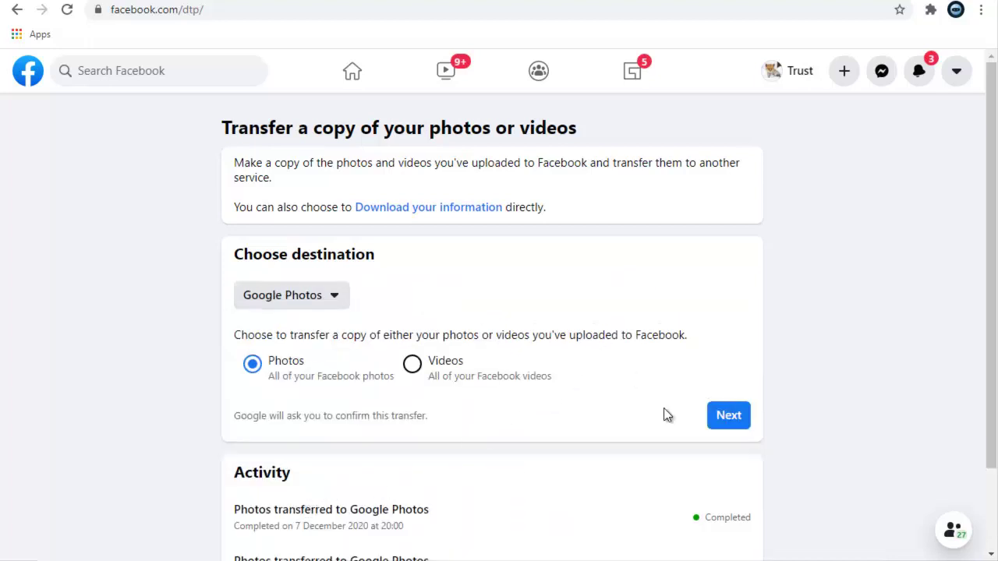
left_click(725, 419)
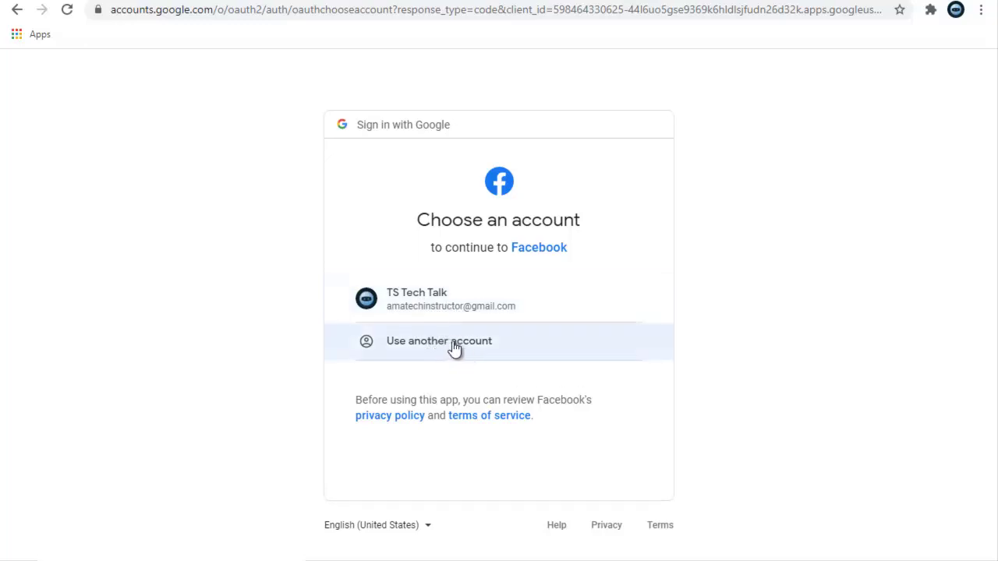
- Pick the Google account and allow Facebook to add to the Google Photos library
left_click(450, 293)
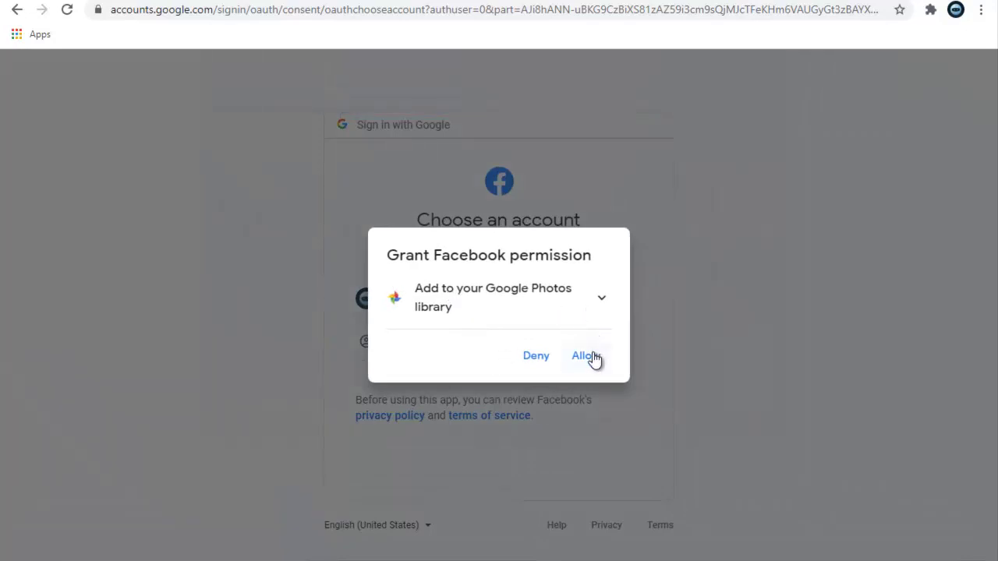
left_click(603, 301)
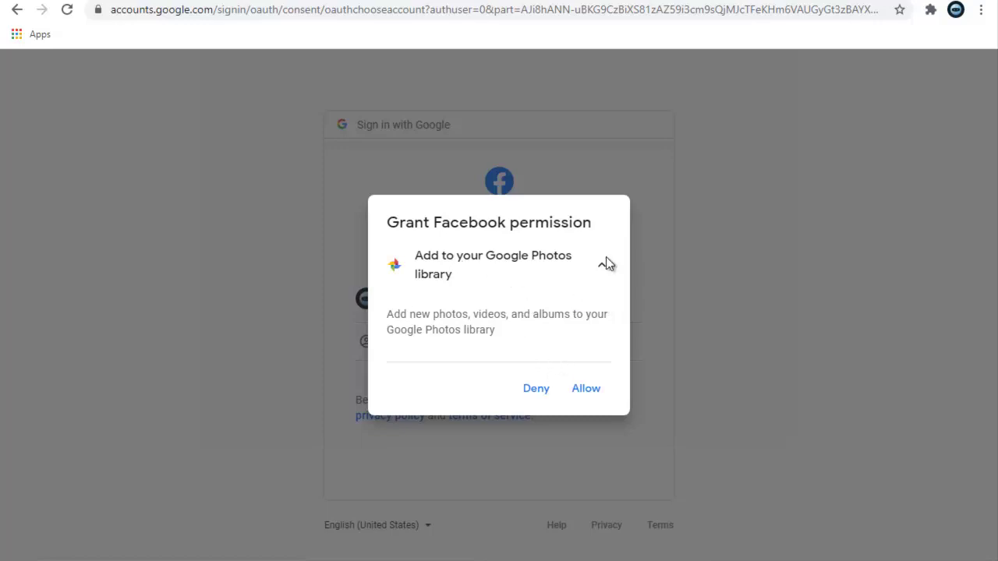
left_click(594, 390)
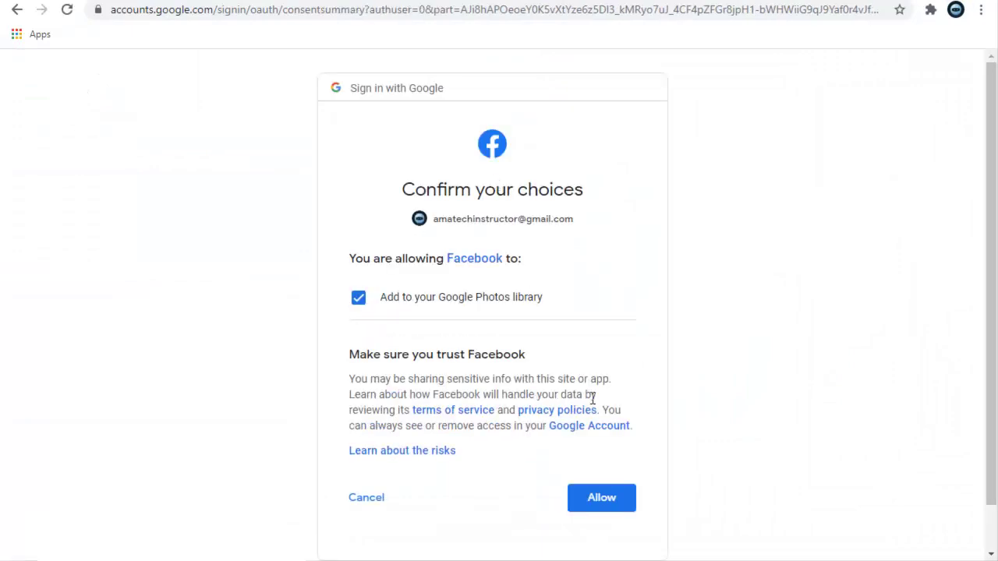
left_click(598, 503)
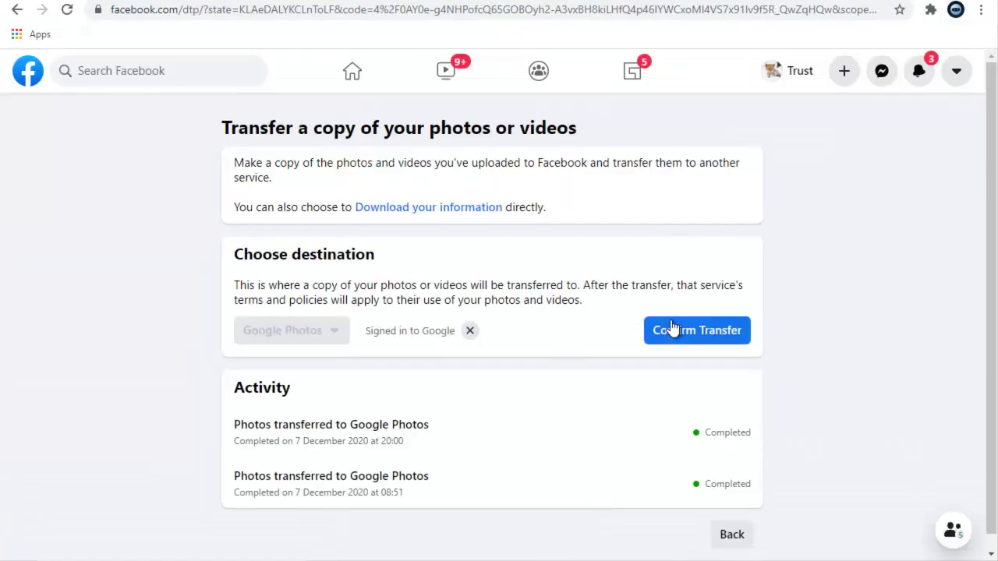
- Confirm the transfer so Facebook photos begin copying to Google Photos
left_click(680, 334)
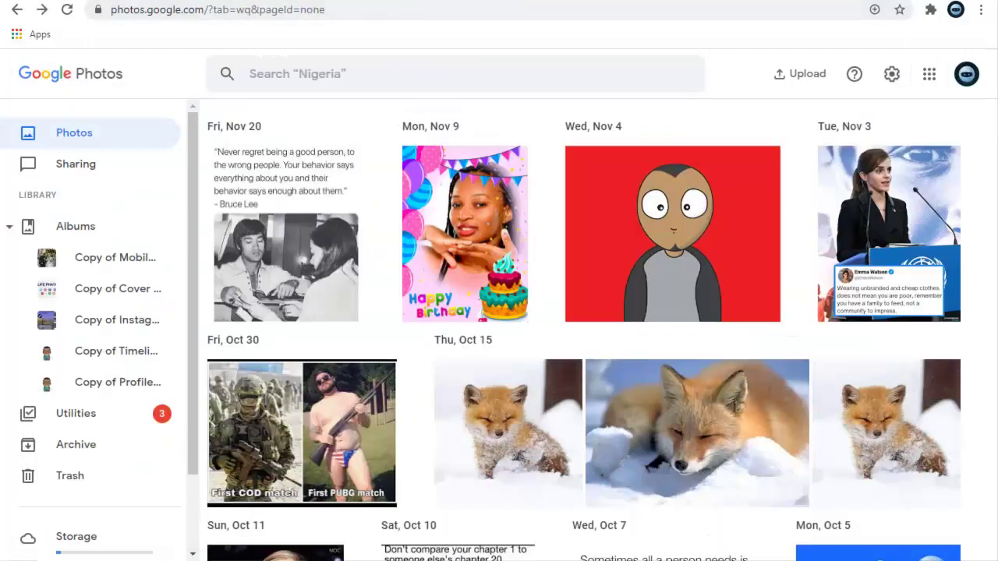
- Search 'dropbox' in a new tab and choose the free 2 GB Dropbox Basic plan
key("ctrl+t")
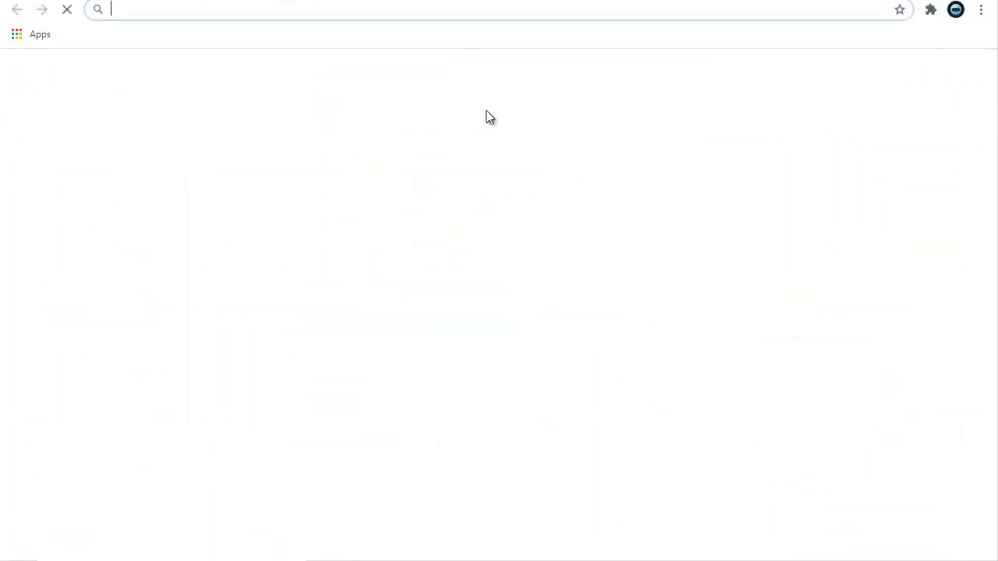
type("dr")
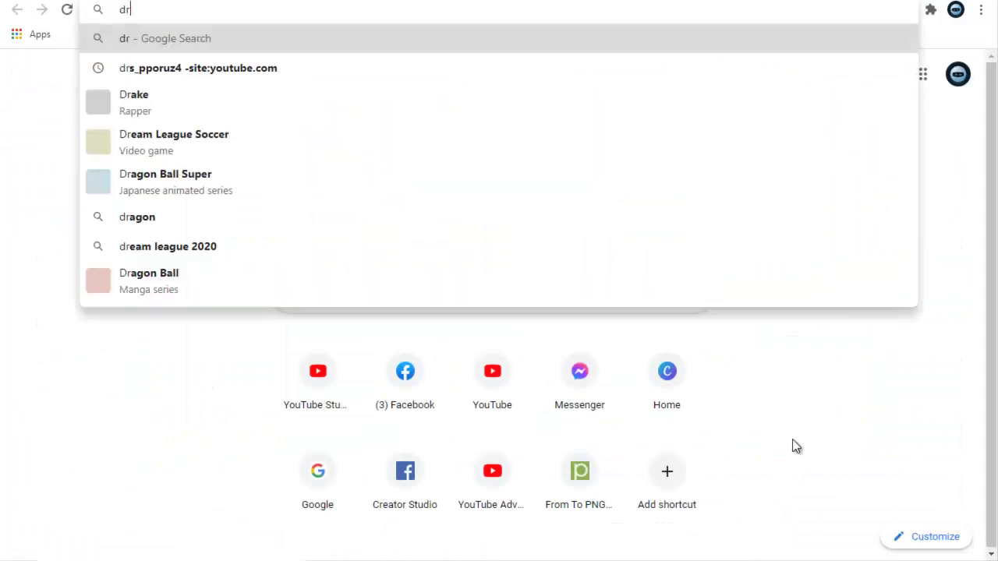
type("opbox")
key("Return")
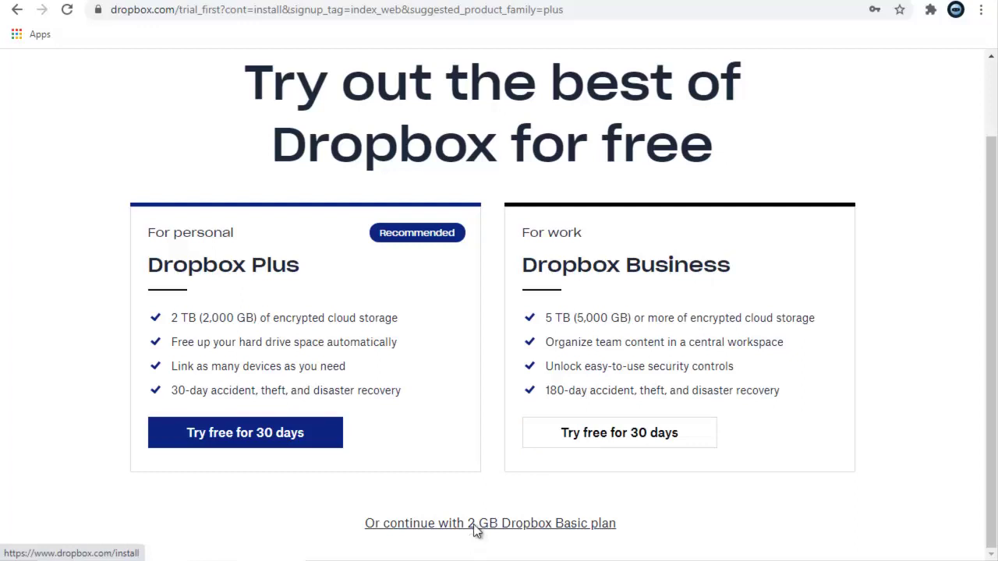
left_click(477, 529)
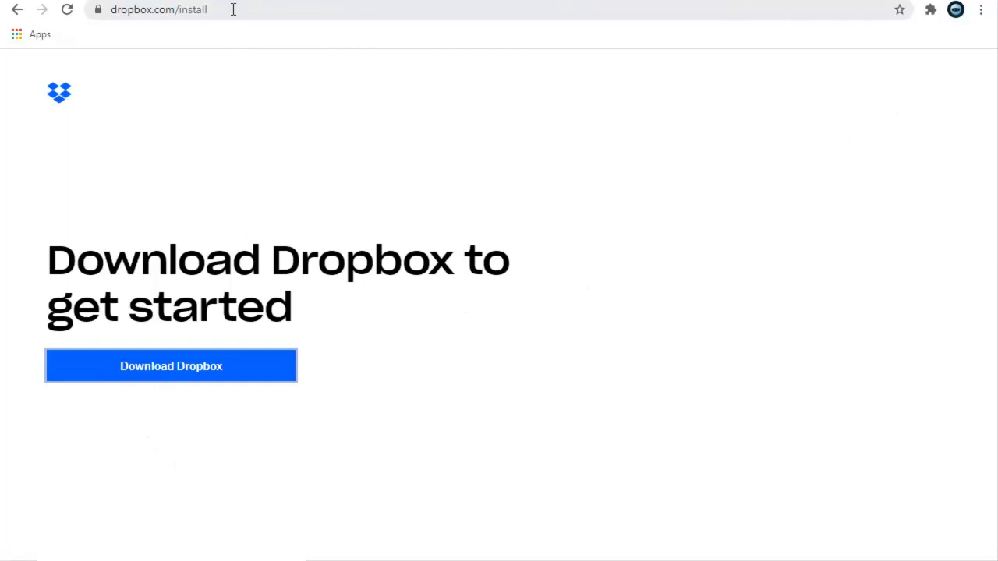
- Download DropboxInstaller.exe, then return to the main dropbox.com site
left_click(88, 181)
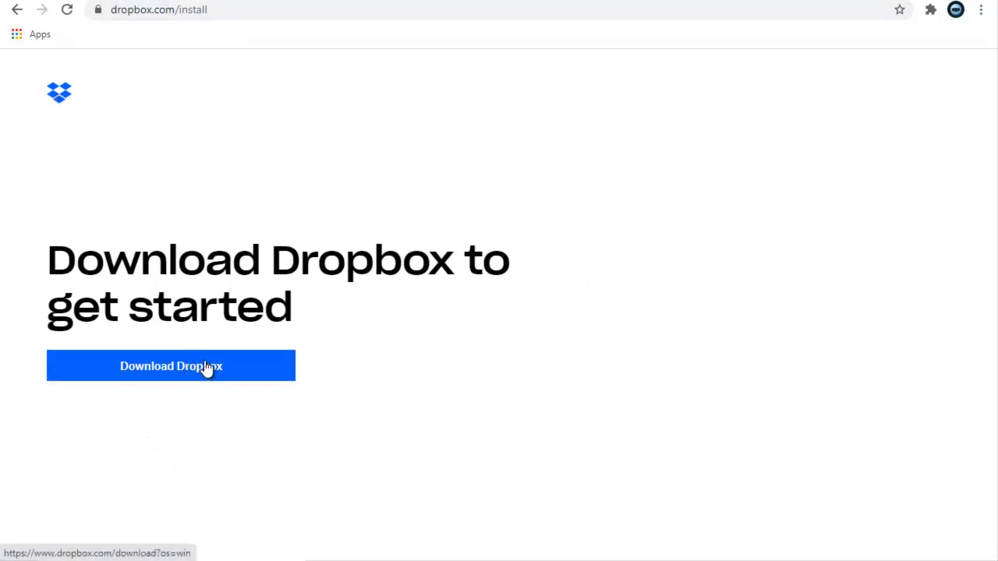
left_click(207, 369)
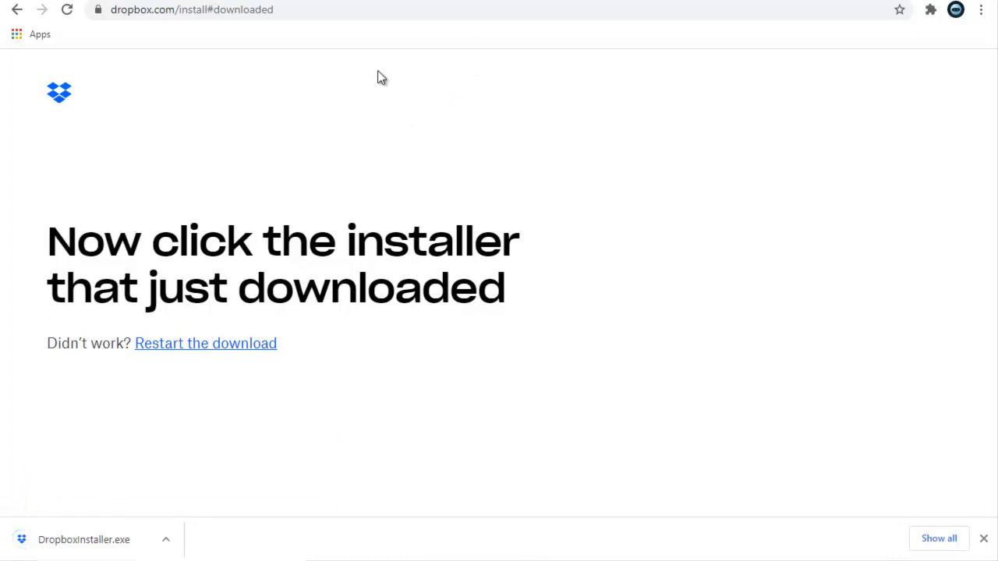
left_click_drag(336, 8, 175, 24)
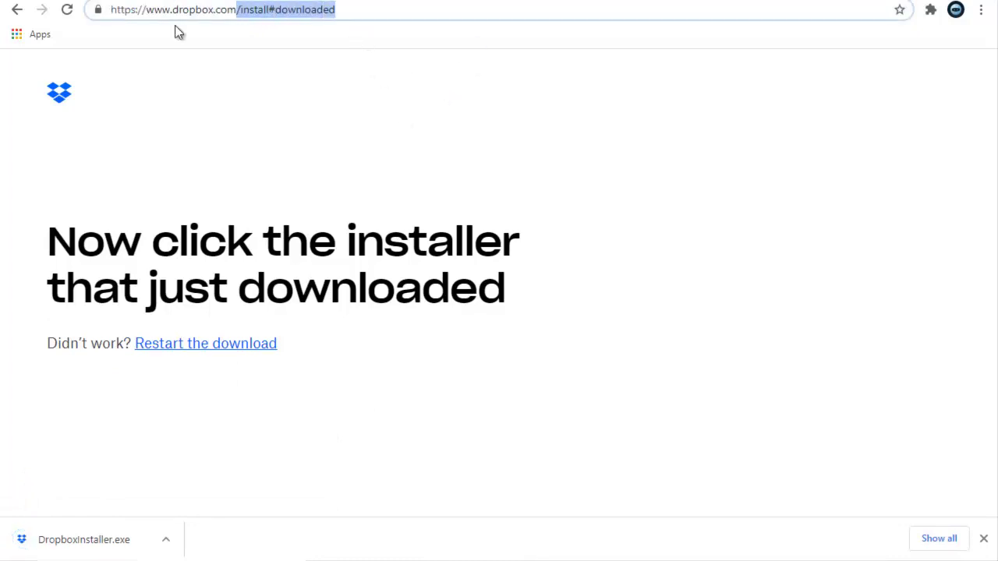
key("BackSpace")
key("Return")
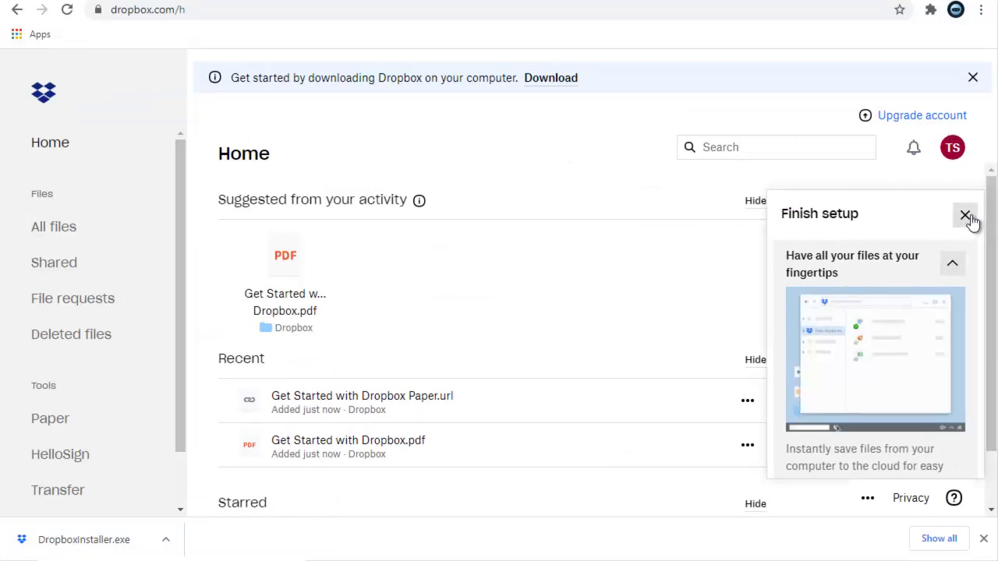
- Dismiss Finish setup, check the signed-in account's email, then switch tabs to check the transfer
left_click(964, 216)
left_click(953, 148)
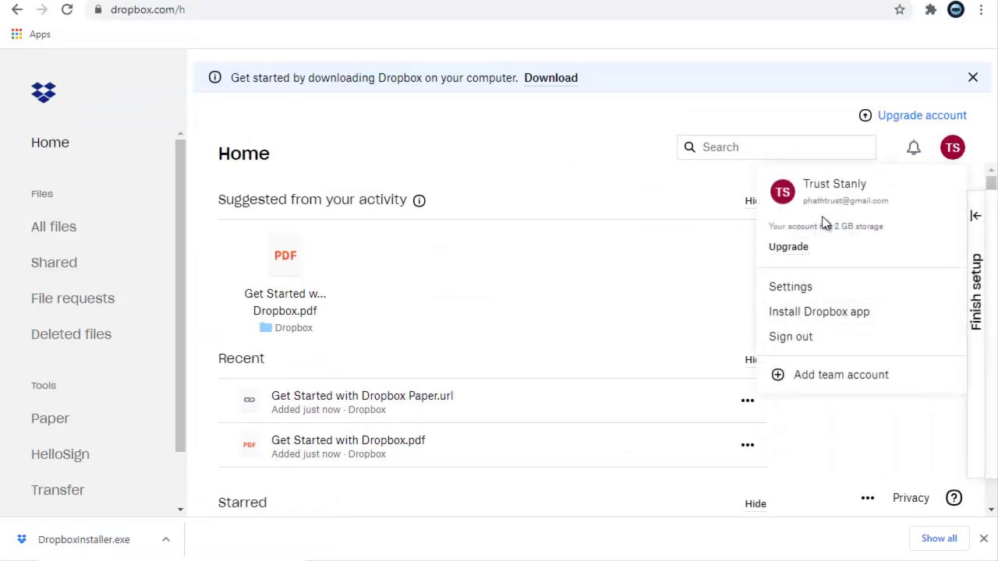
left_click_drag(852, 209, 813, 200)
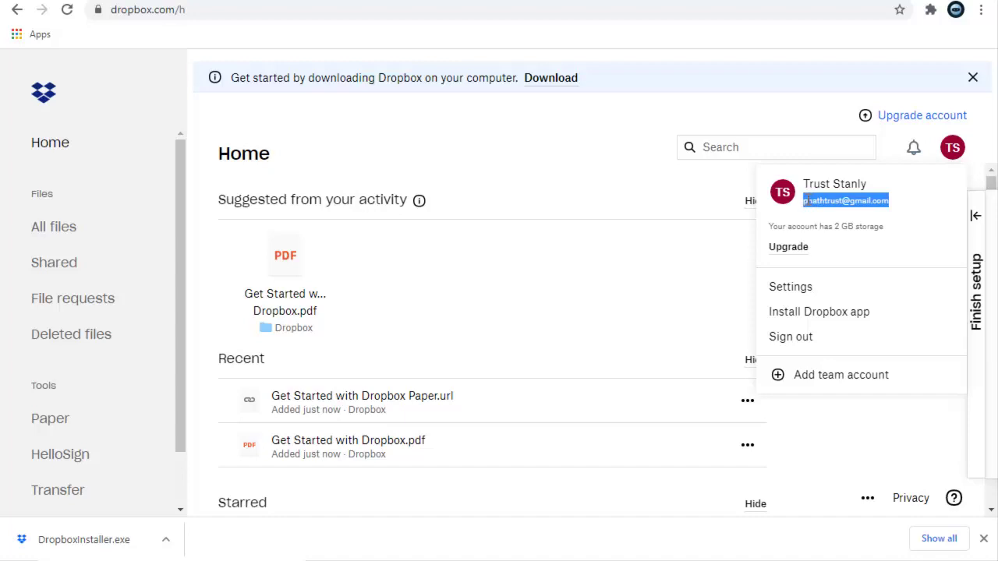
left_click(535, 148)
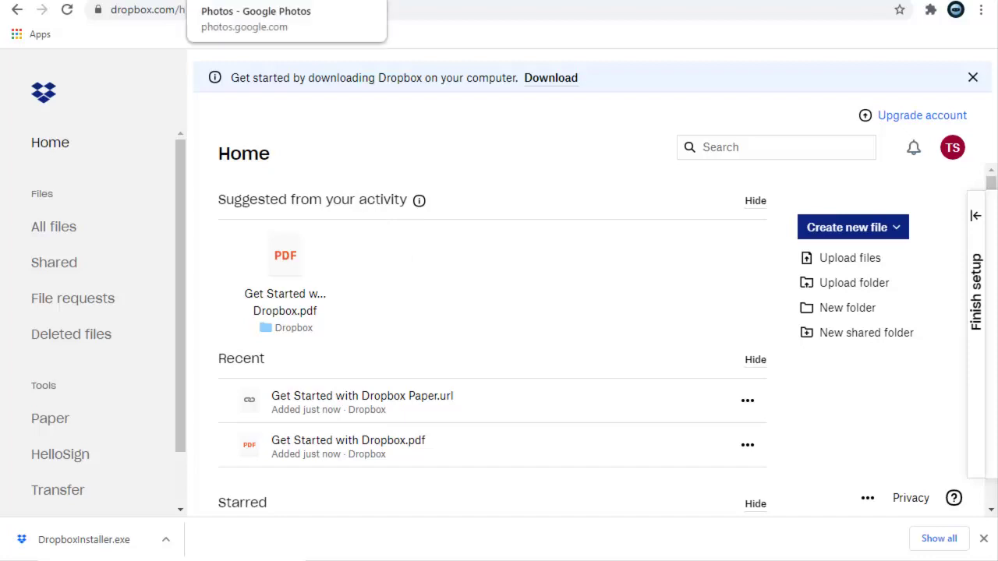
left_click(233, 2)
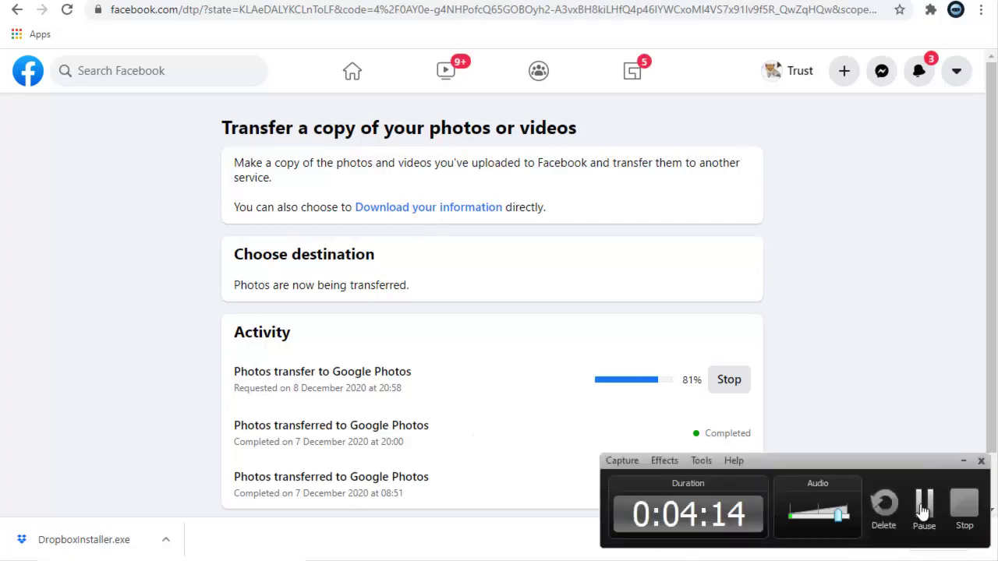
- Wait until the Google Photos transfer shows Completed on 8 December 2020
left_click(923, 505)
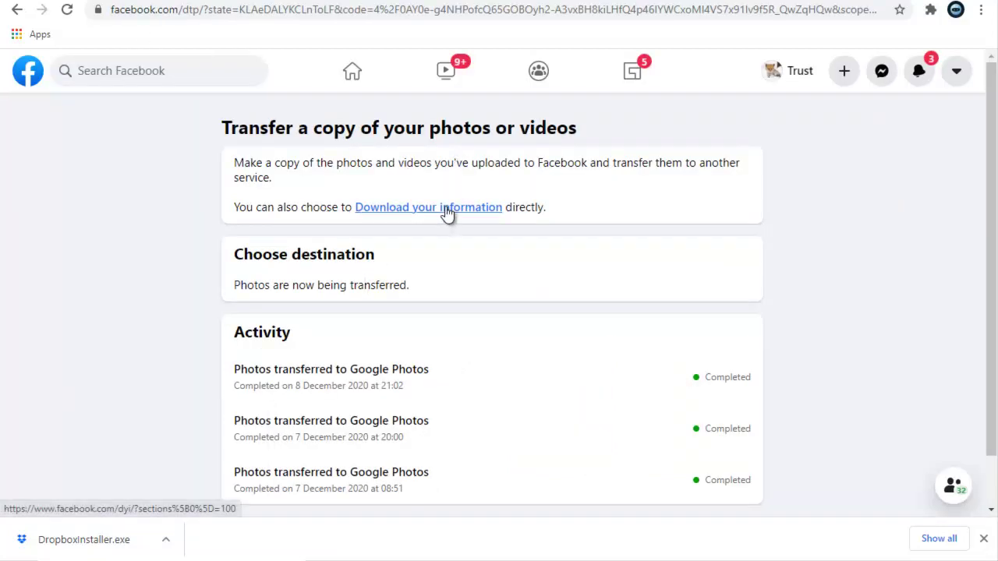
- Open and scroll through the Download your information page
left_click(446, 209)
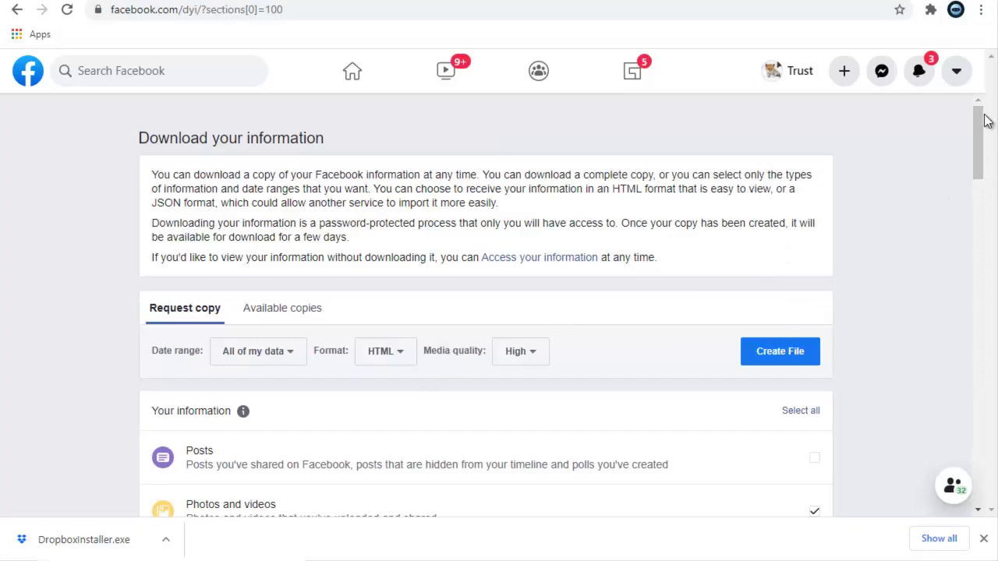
scroll(992, 230, "down", 4)
scroll(991, 231, "down", 5)
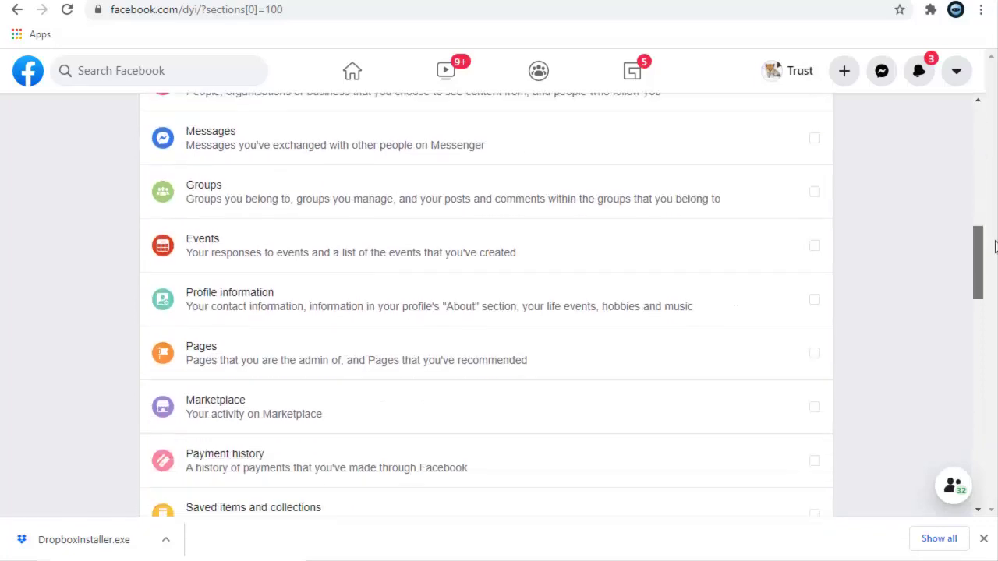
scroll(991, 230, "up", 10)
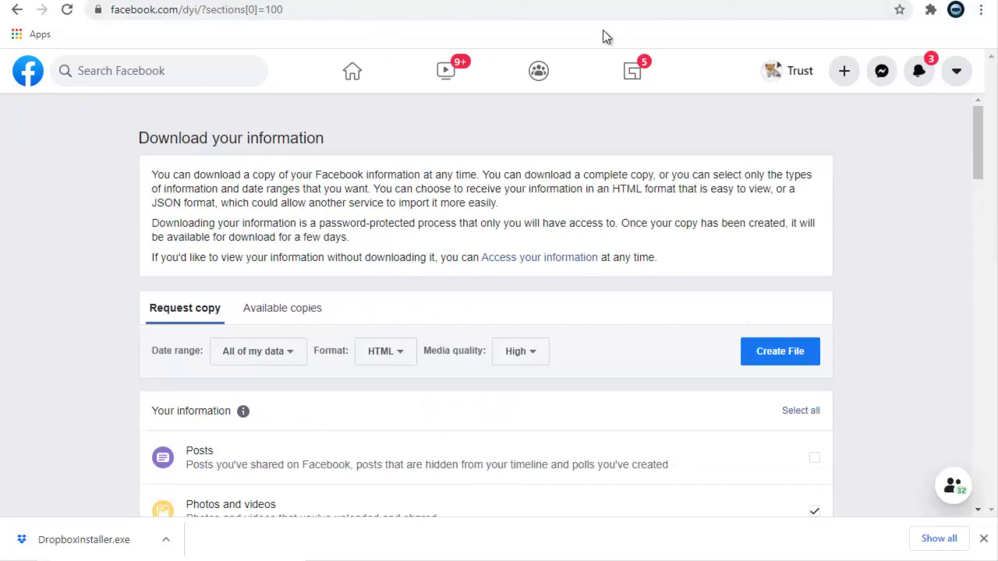
- Return to the Transfer a copy of your photos or videos page via Settings' Your Facebook information
left_click(955, 71)
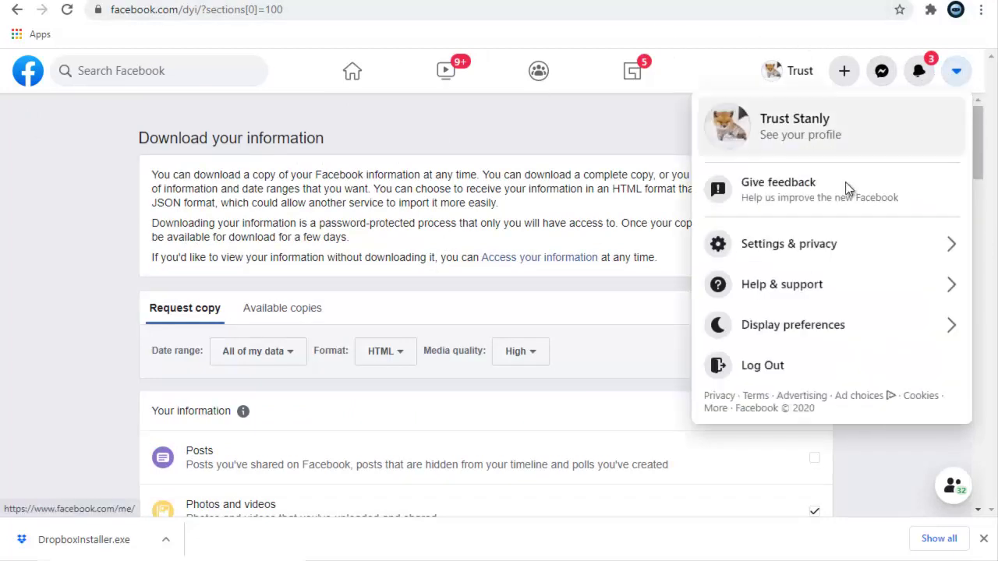
left_click(783, 244)
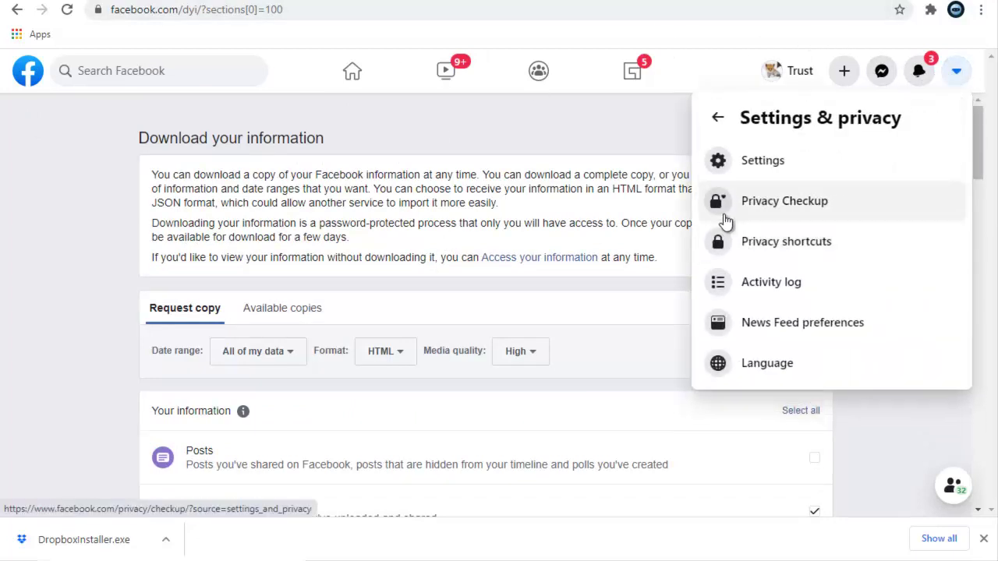
left_click(763, 159)
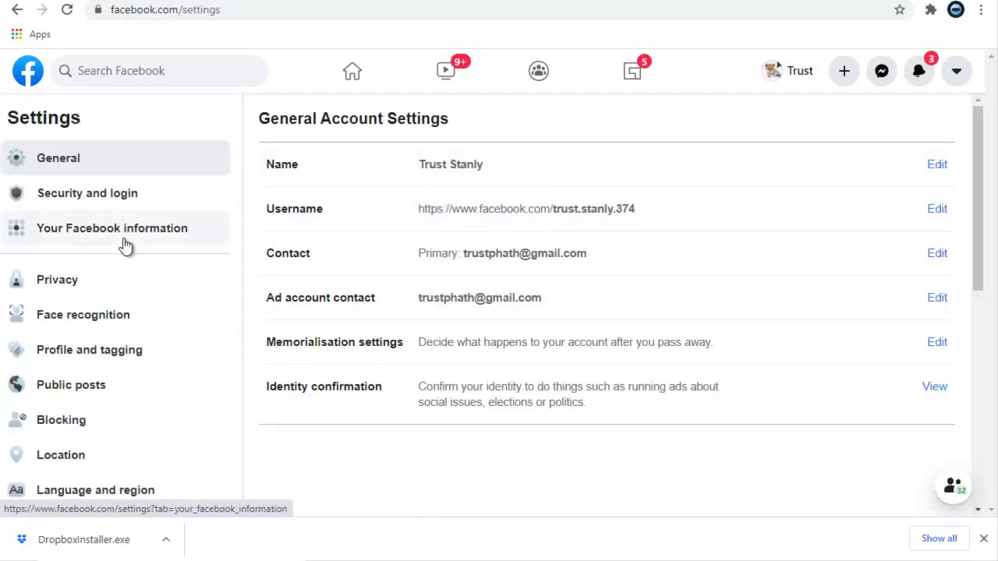
left_click(123, 236)
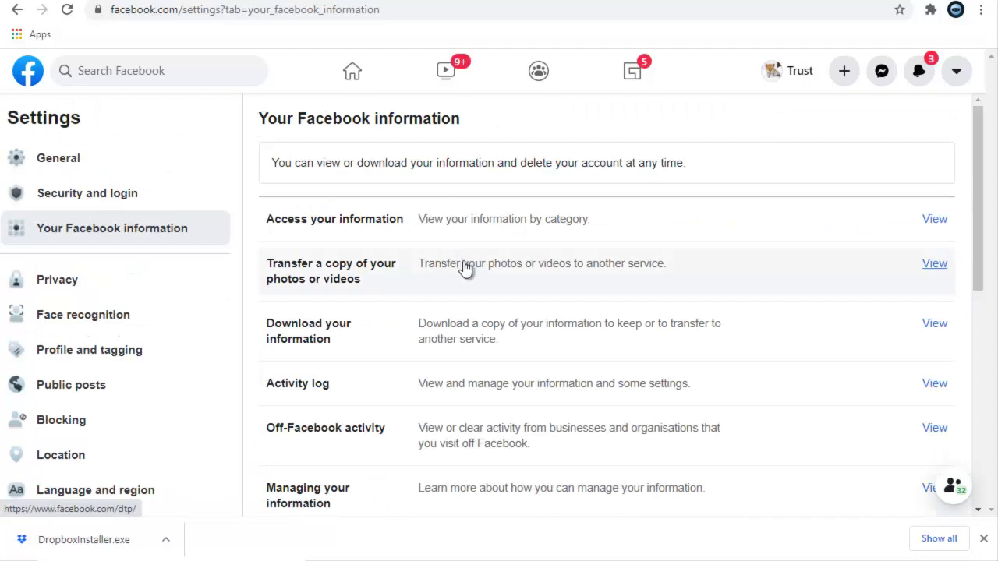
left_click(470, 271)
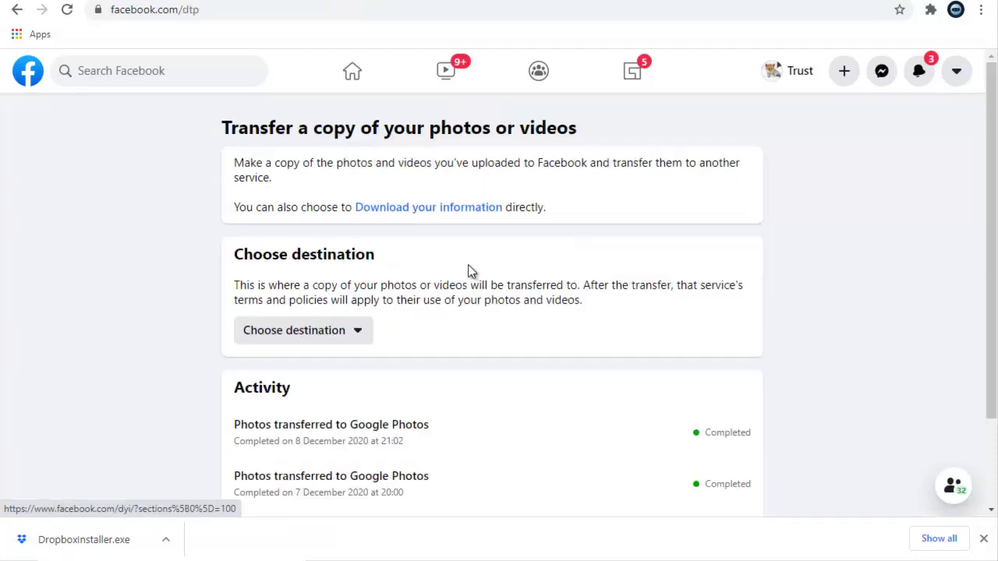
- Request a photo transfer to Dropbox, granting Facebook access to the Dropbox account
left_click(329, 334)
left_click(341, 301)
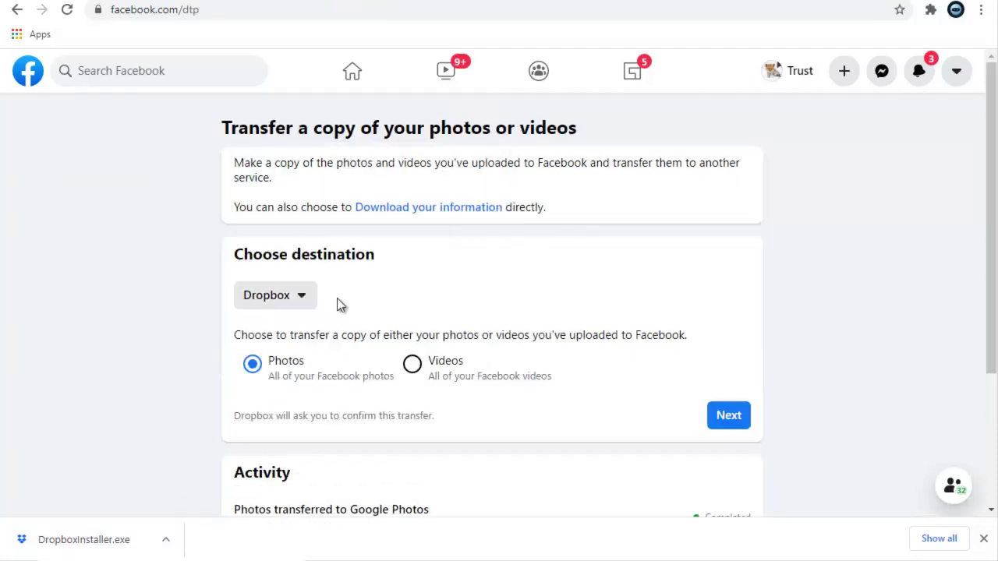
left_click(723, 416)
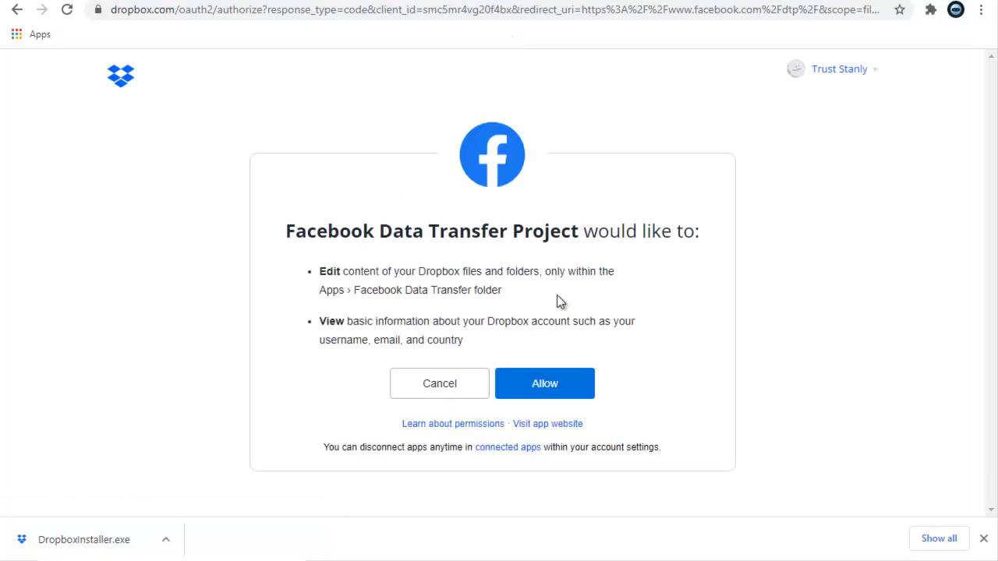
left_click(577, 393)
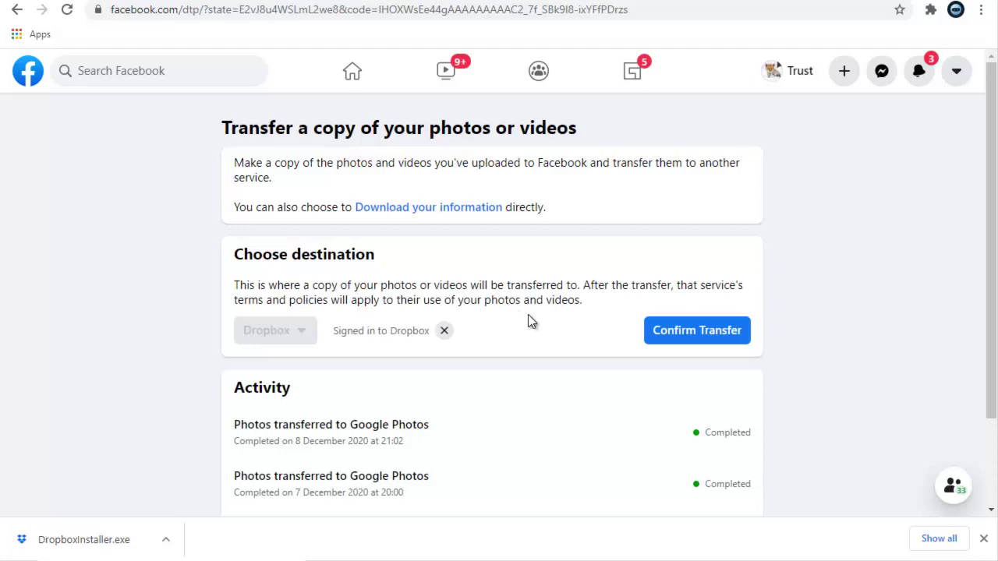
left_click(680, 332)
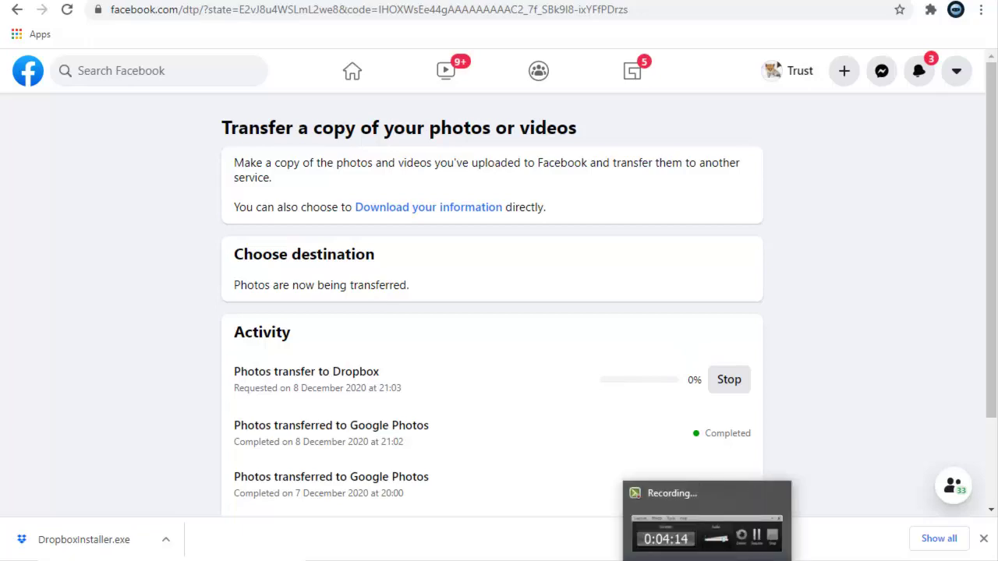
- Check the notifications confirming the Dropbox photo transfer has completed
left_click(708, 538)
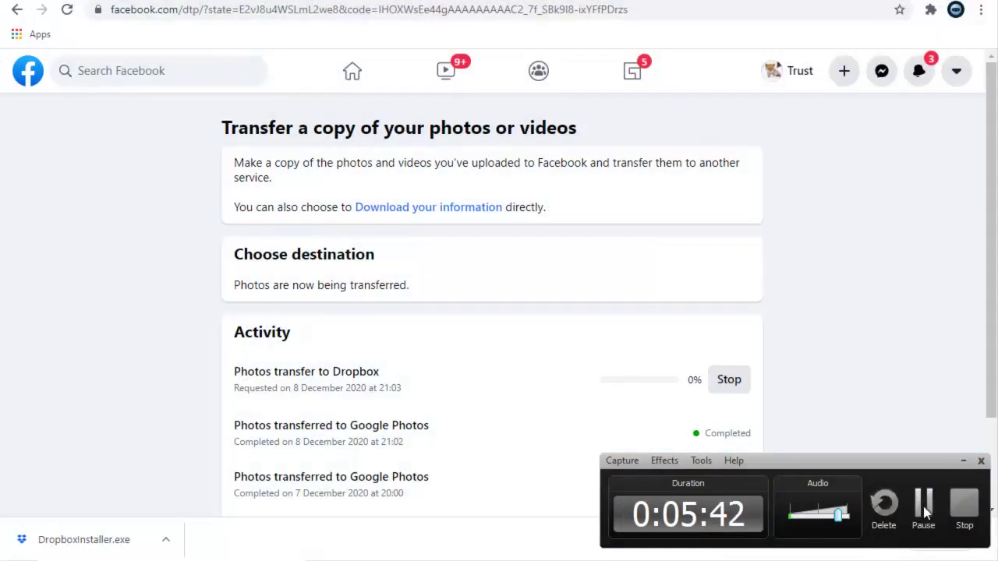
left_click(922, 511)
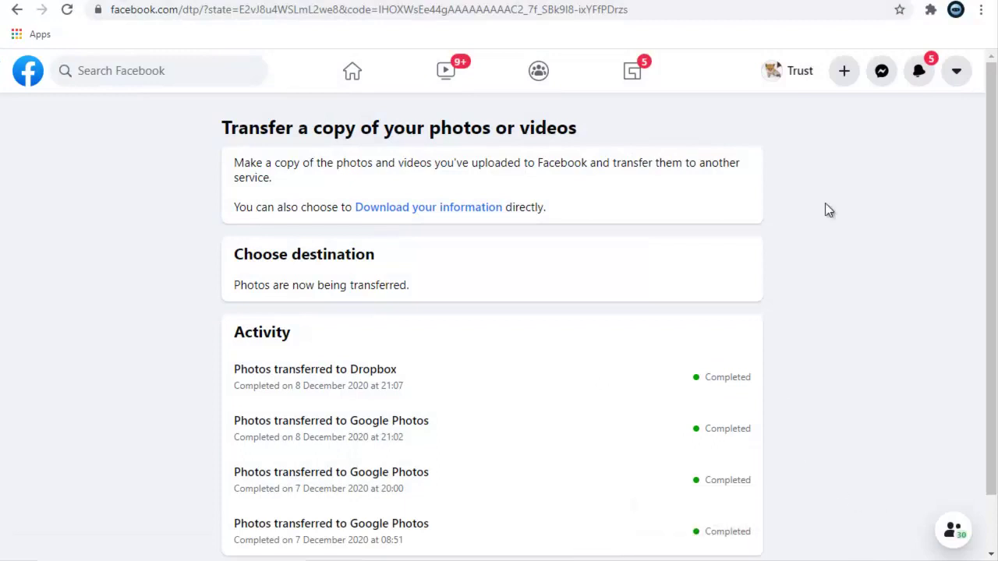
left_click(918, 71)
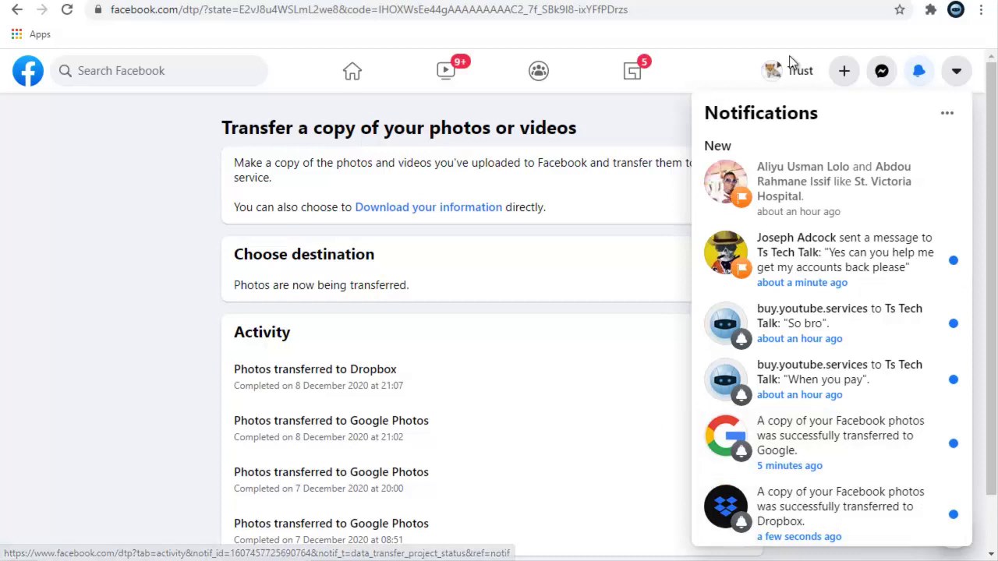
left_click(916, 74)
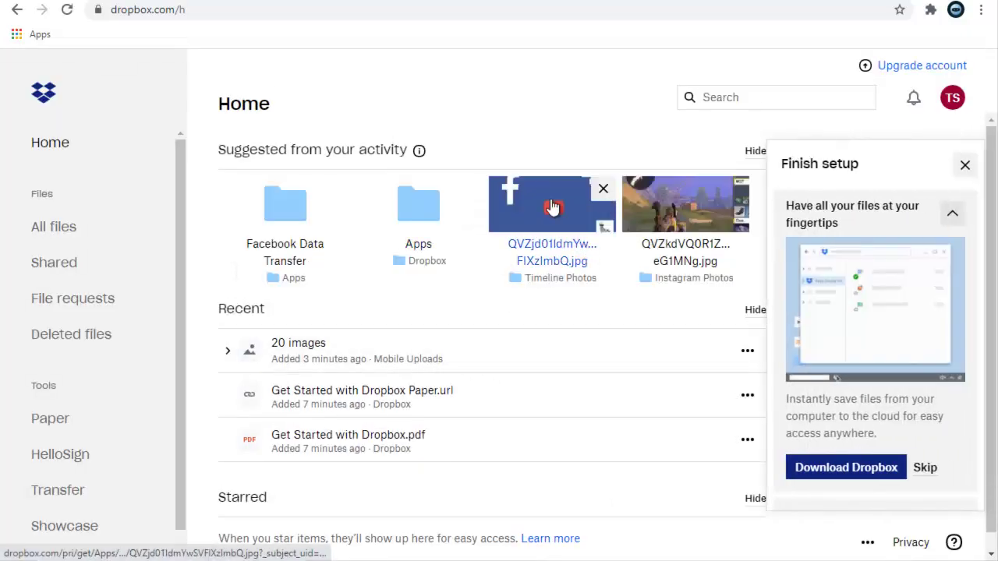
- Review Dropbox Home's suggested Facebook Data Transfer items, then show the Google Photos library
left_click_drag(555, 230, 664, 258)
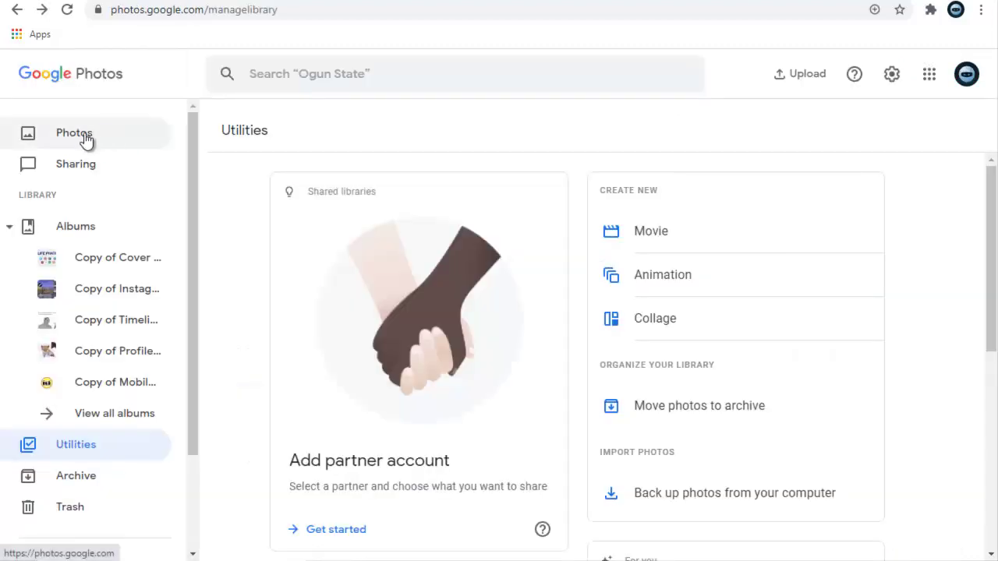
left_click(86, 136)
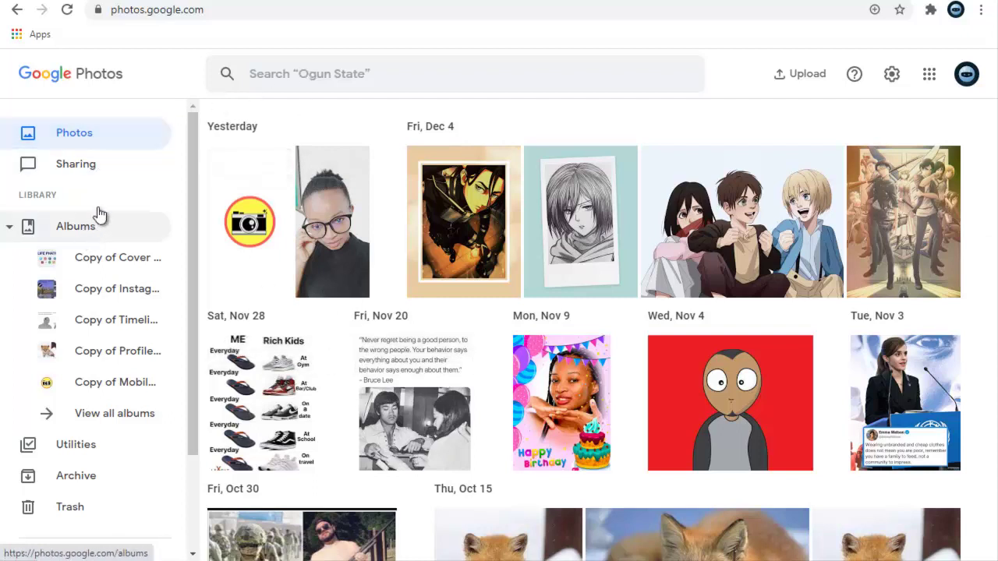
- Browse the 'Copy of' albums in Google Photos' Albums list
left_click(86, 228)
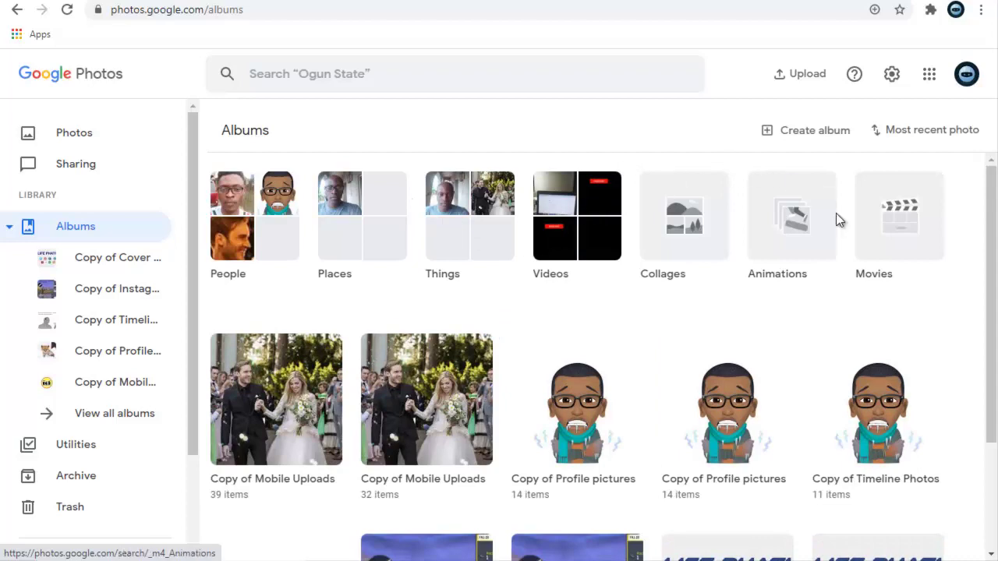
left_click_drag(990, 311, 991, 341)
scroll(592, 351, "down", 2)
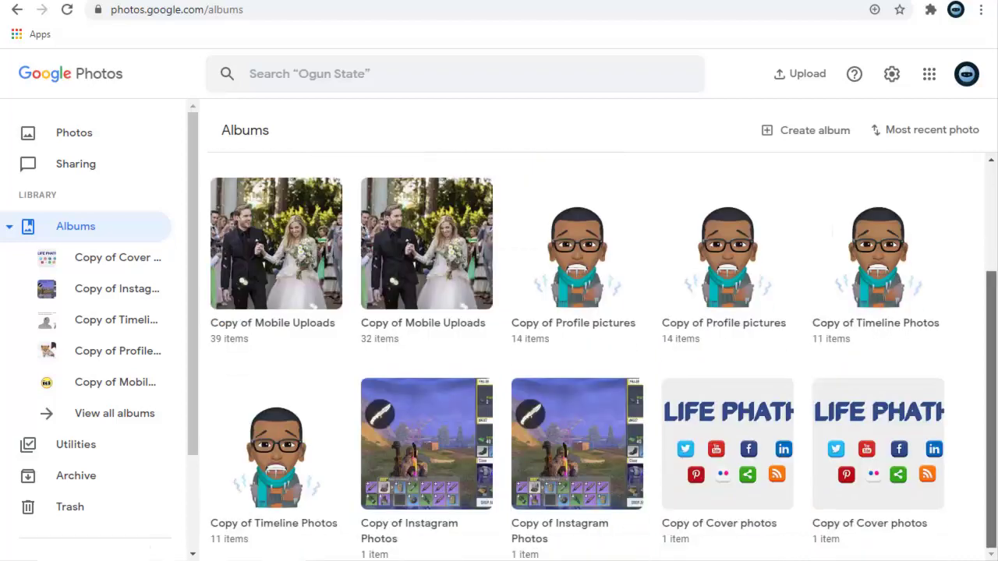
scroll(592, 351, "up", 2)
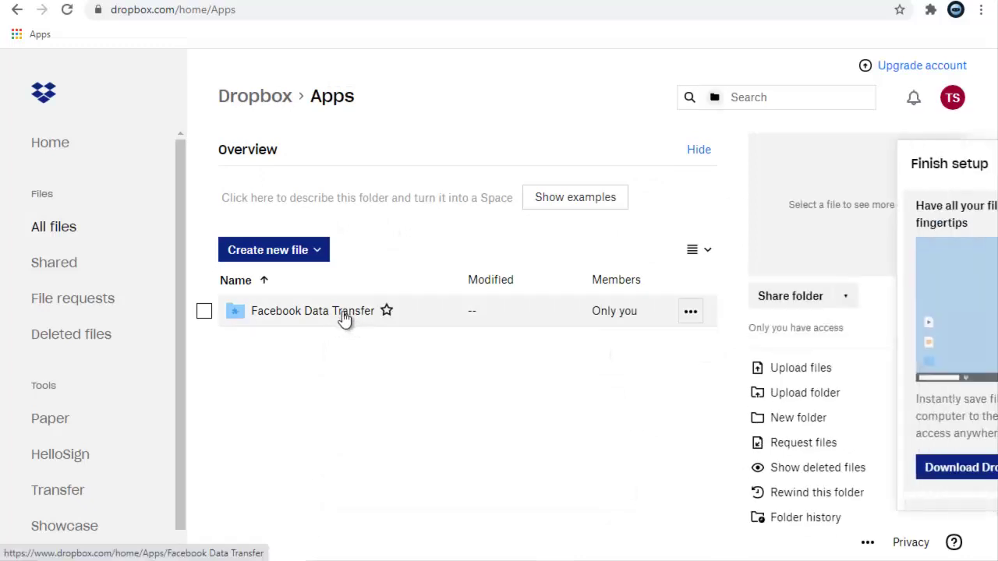
- Preview the jpg in Facebook Data Transfer > Photo Transfer > Cover photos, then open Mobile Uploads
left_click(343, 314)
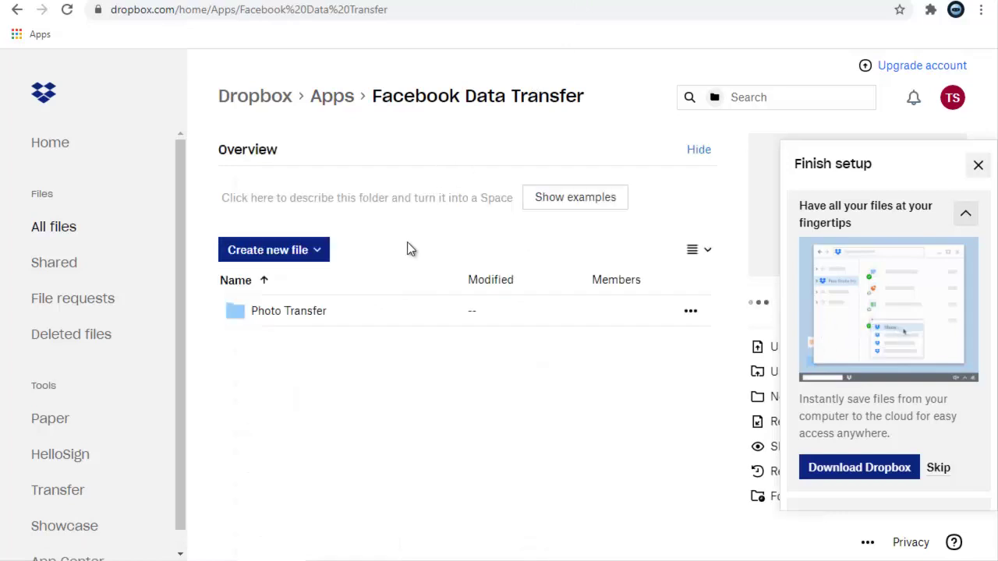
left_click(320, 311)
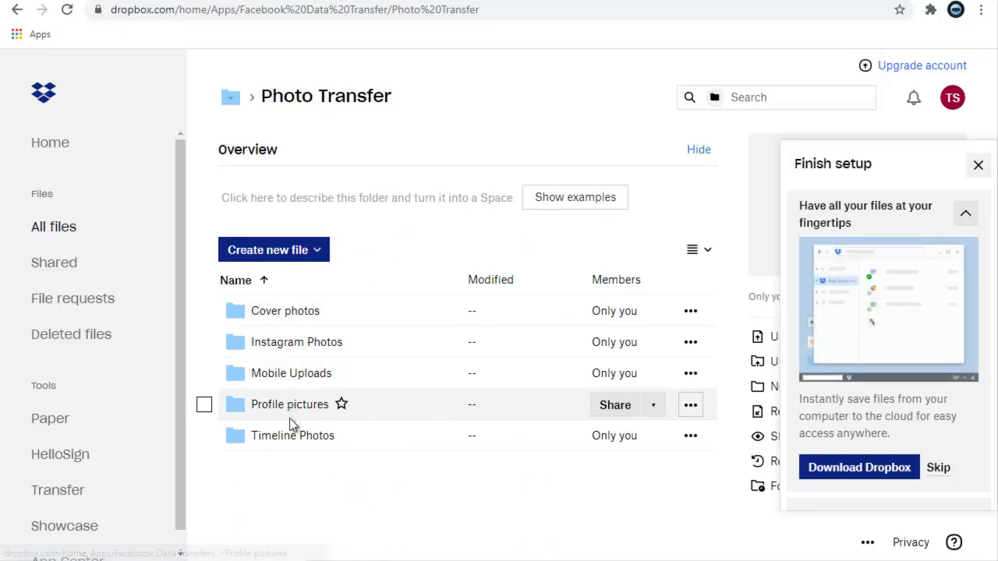
left_click(282, 311)
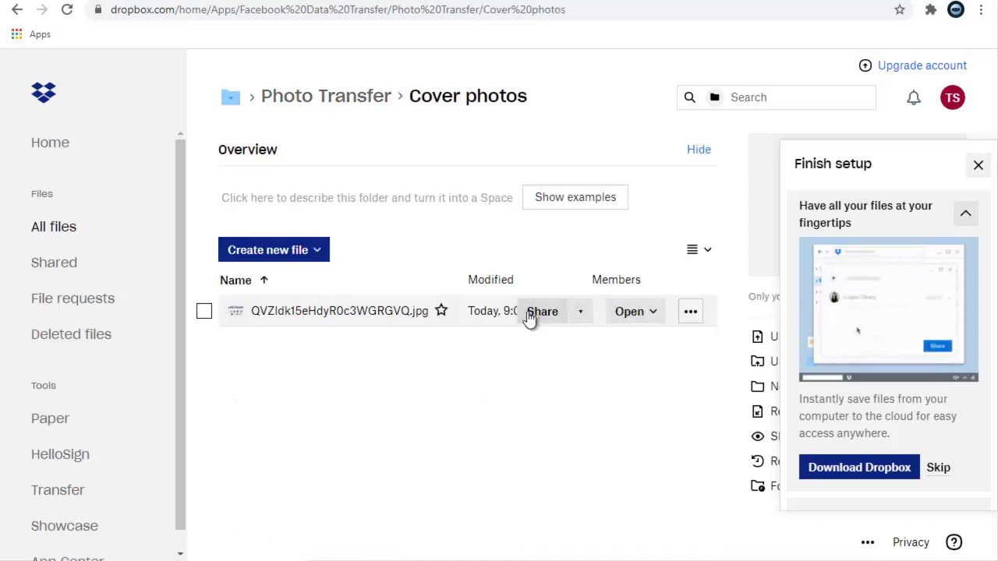
left_click(356, 311)
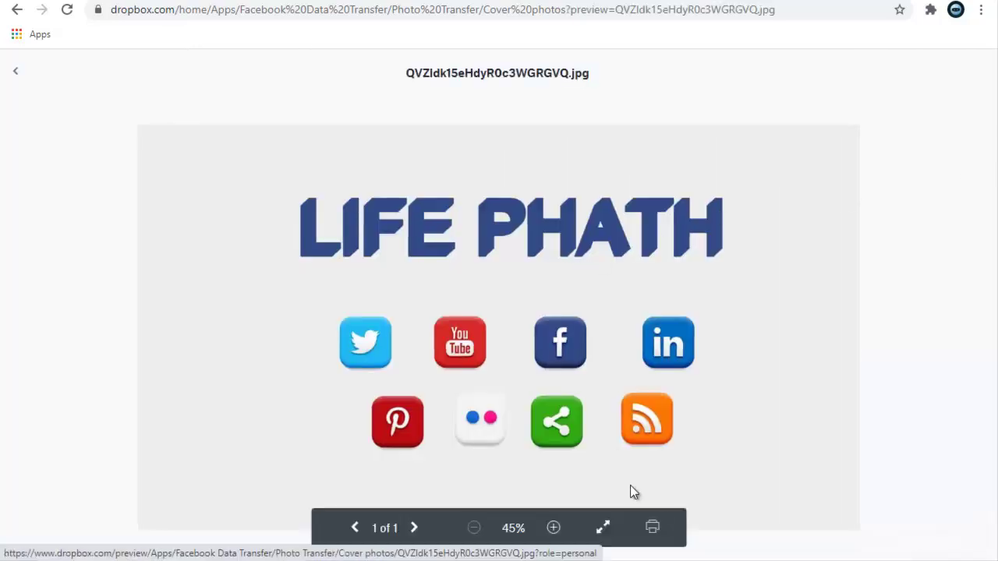
left_click(16, 71)
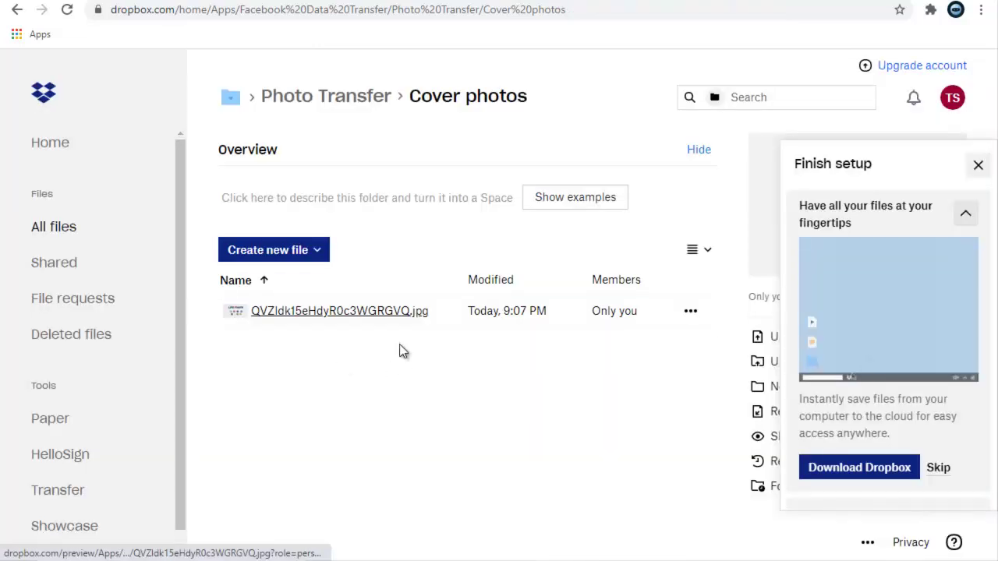
left_click(320, 98)
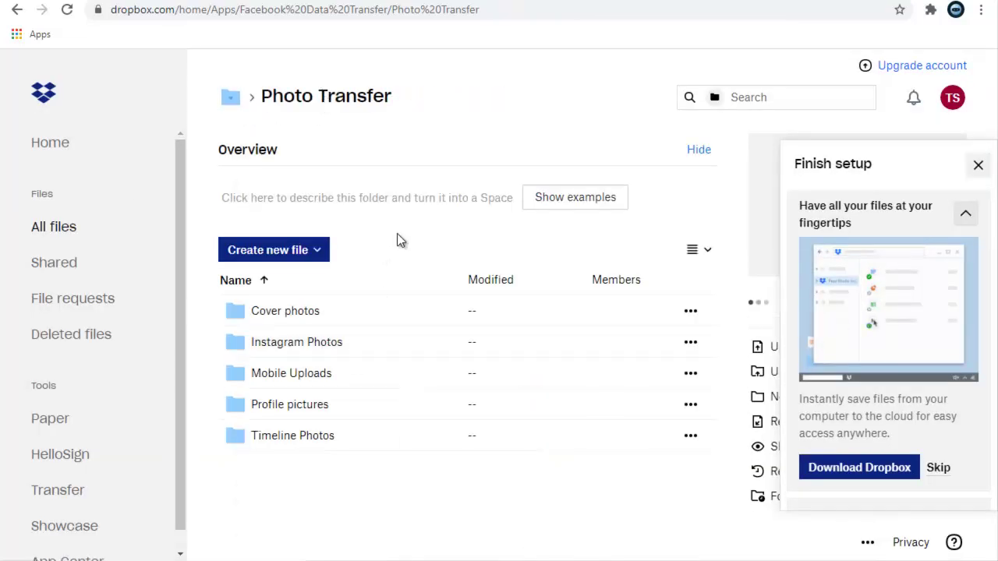
left_click(301, 372)
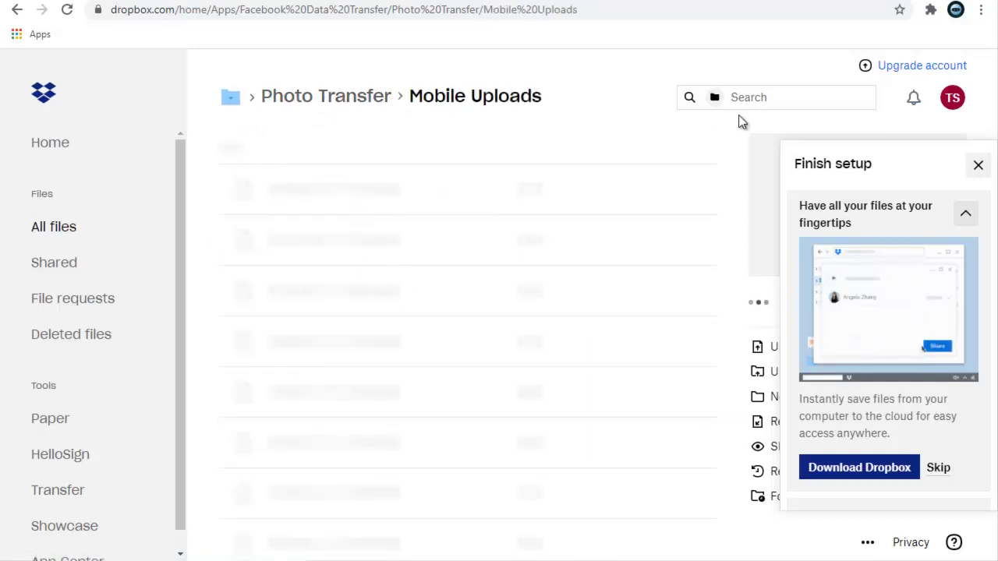
- Close the Finish setup panel and preview the first Mobile Uploads photo
left_click(978, 164)
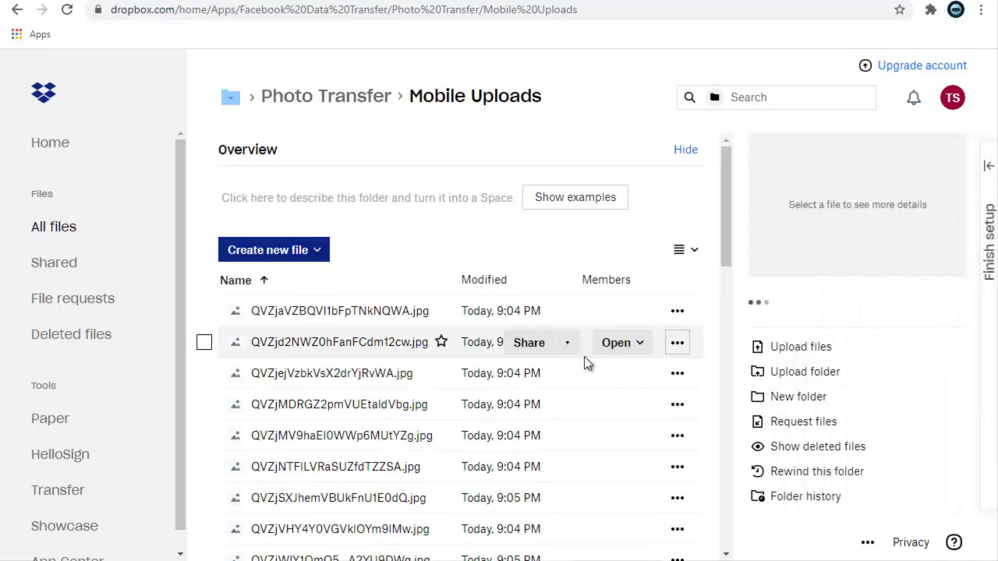
left_click(333, 315)
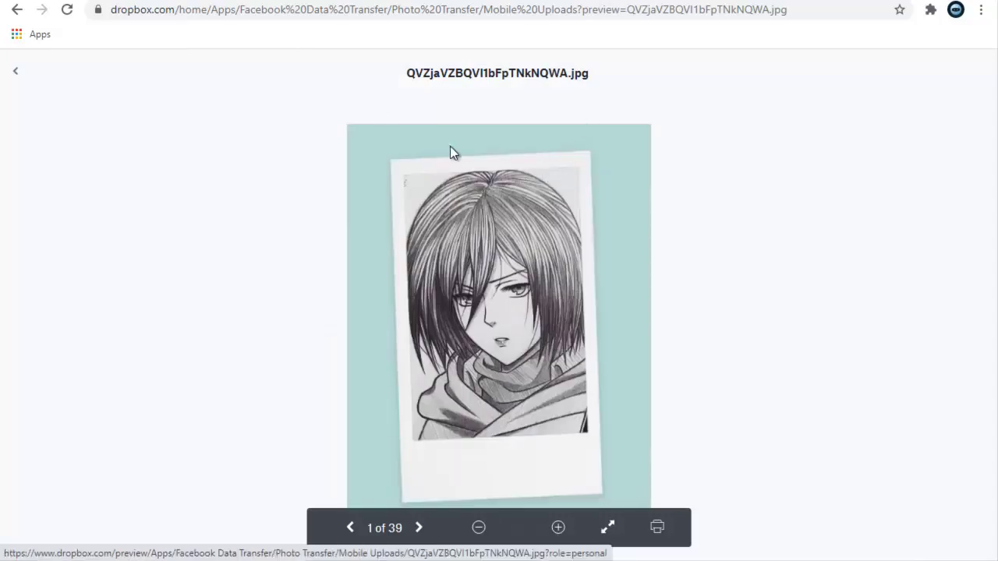
left_click(16, 71)
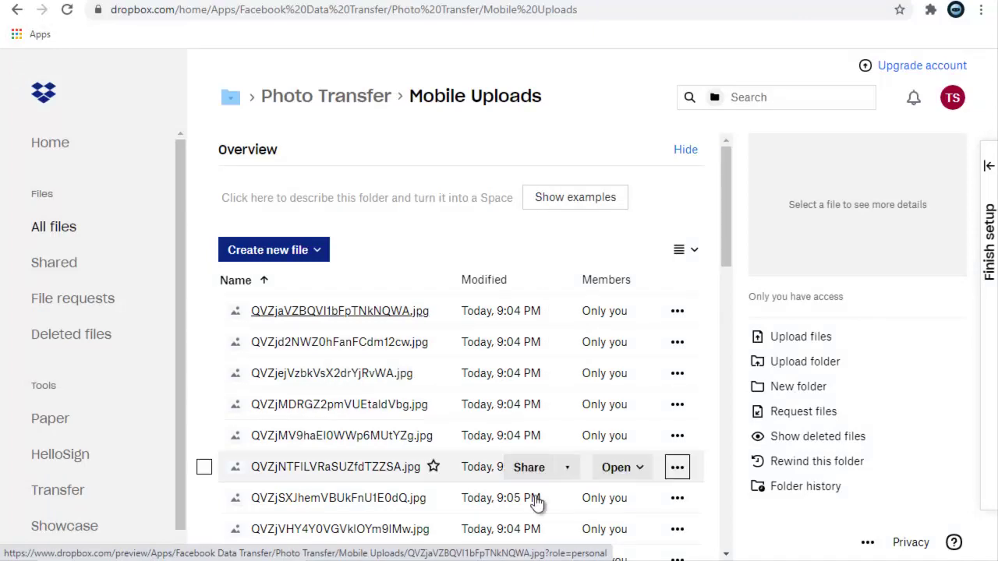
mouse_move(725, 154)
left_mouse_down()
mouse_move(737, 193)
mouse_move(739, 132)
left_mouse_up()
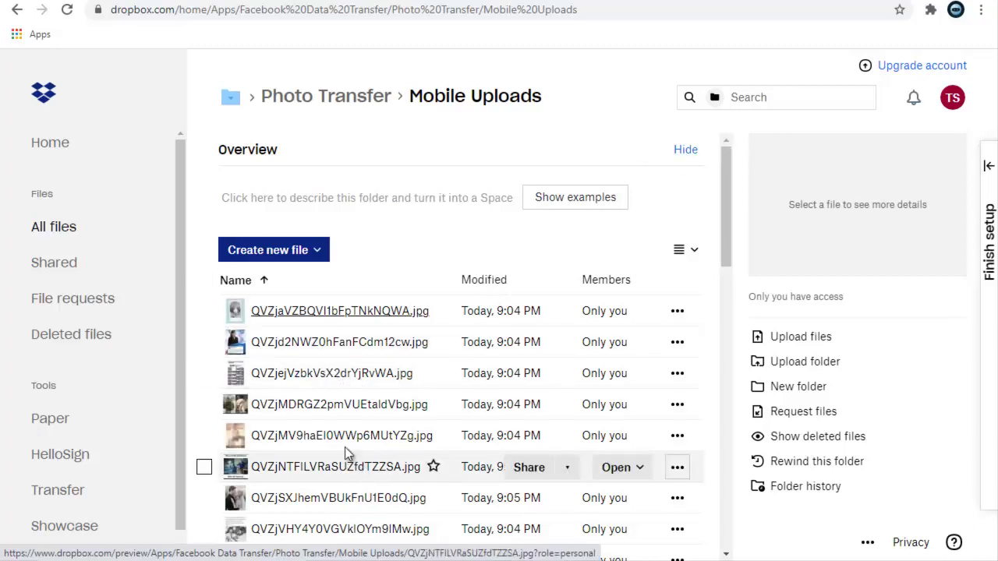
- Switch Mobile Uploads to Large grid view and scroll through the thumbnails
left_click(689, 251)
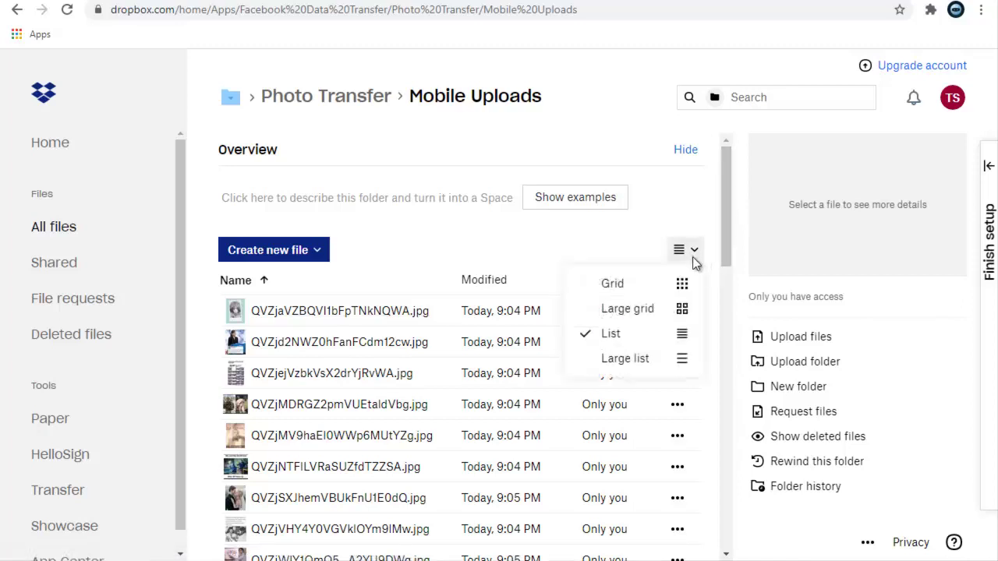
left_click(672, 311)
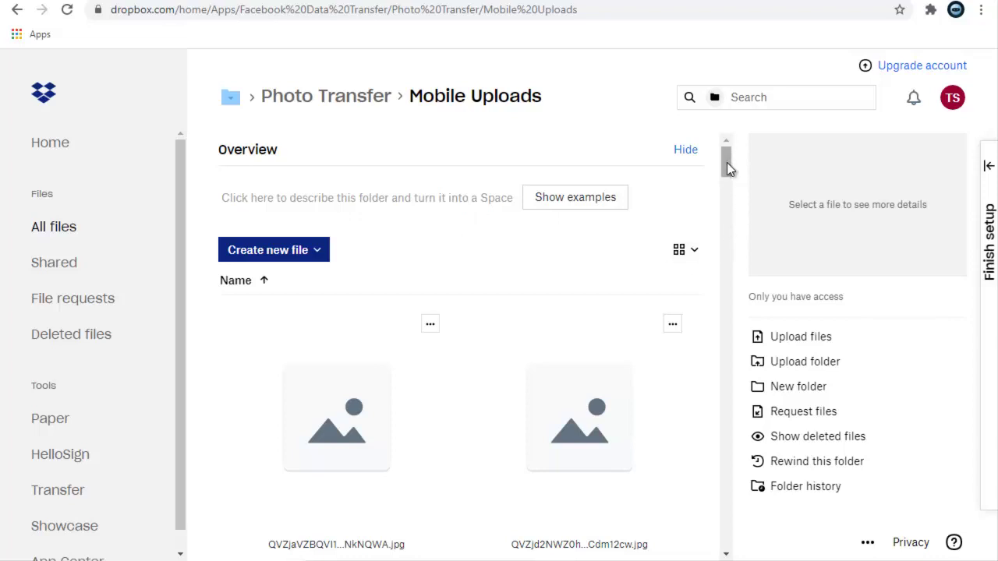
left_click_drag(729, 161, 726, 174)
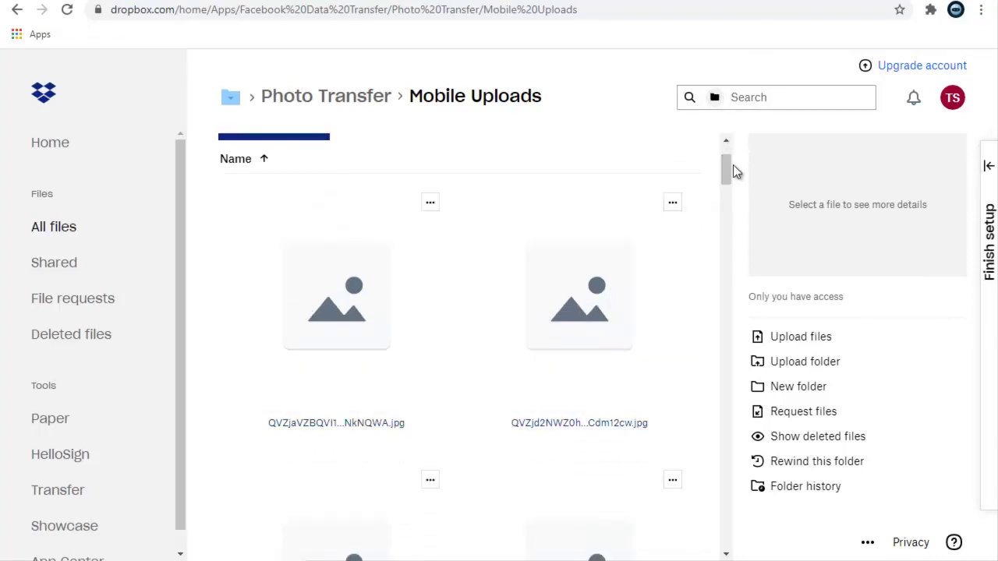
left_click_drag(728, 166, 728, 257)
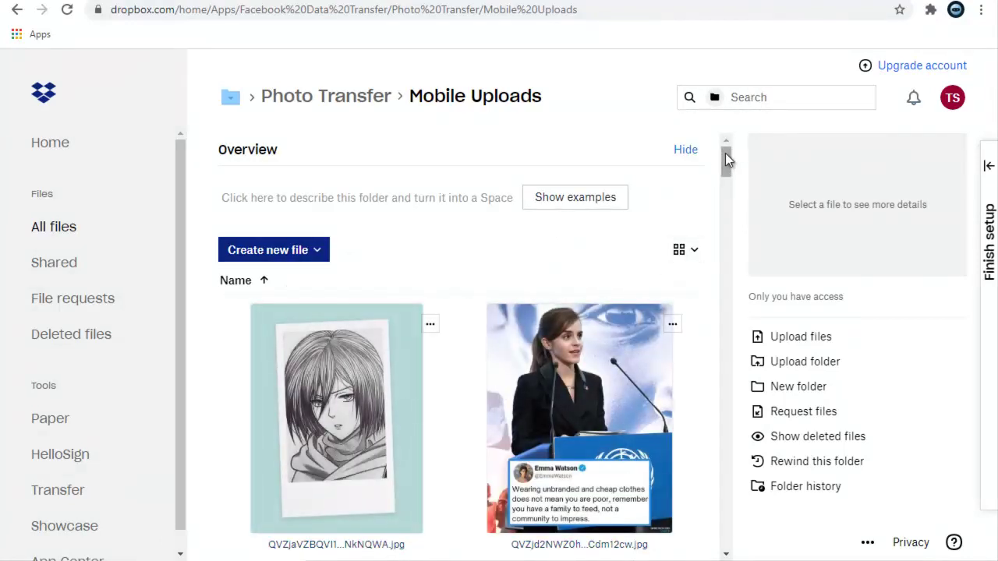
left_click_drag(726, 160, 738, 261)
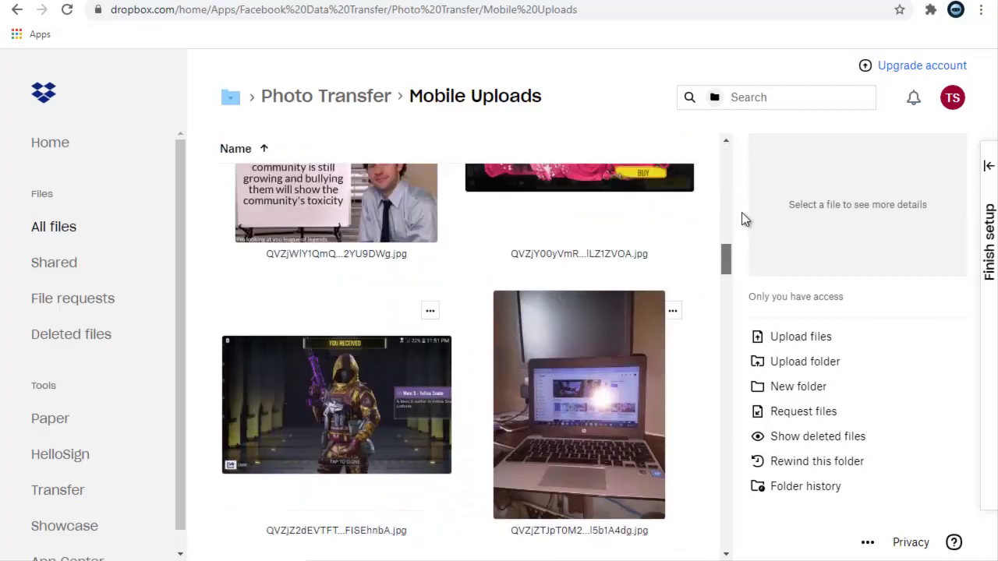